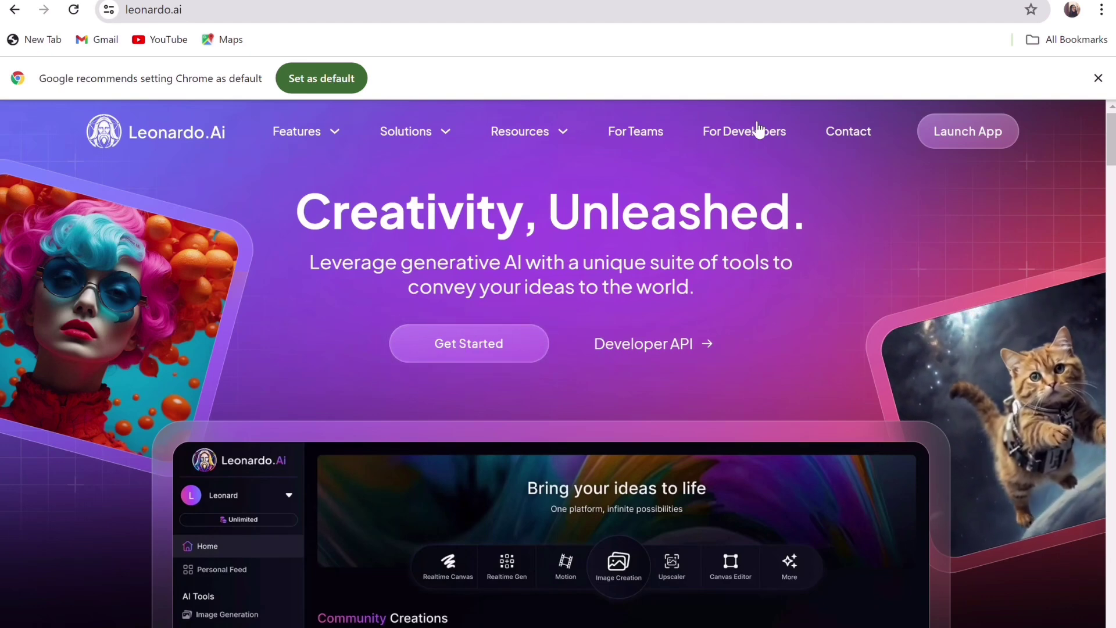
Step: Launch the Leonardo.Ai app, accept all cookies, and sign in with the account email and password
click(943, 137)
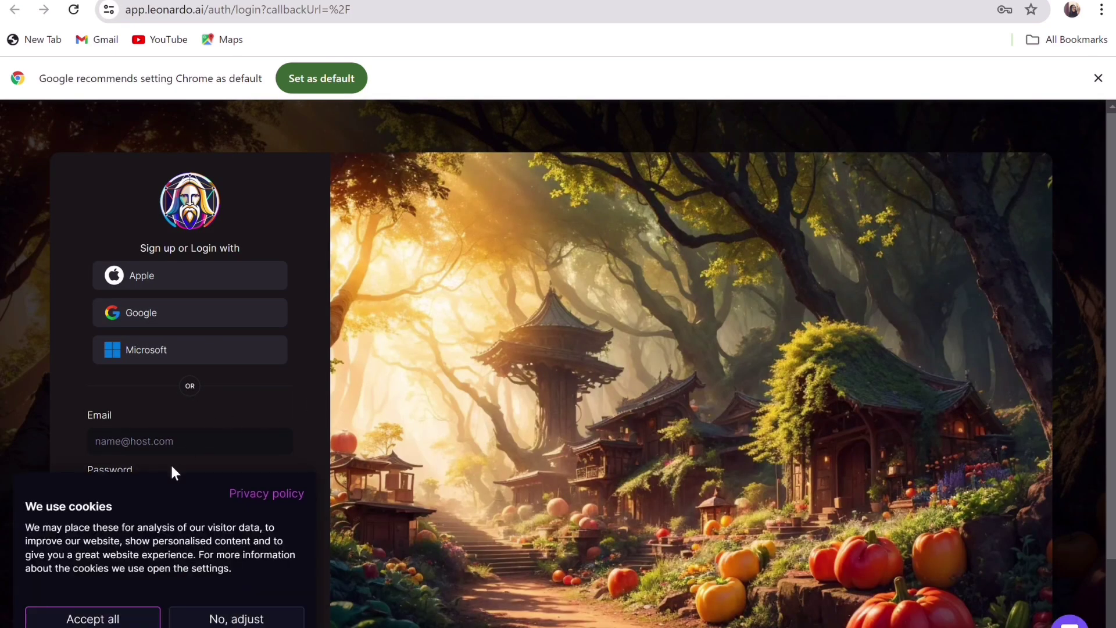
click(184, 447)
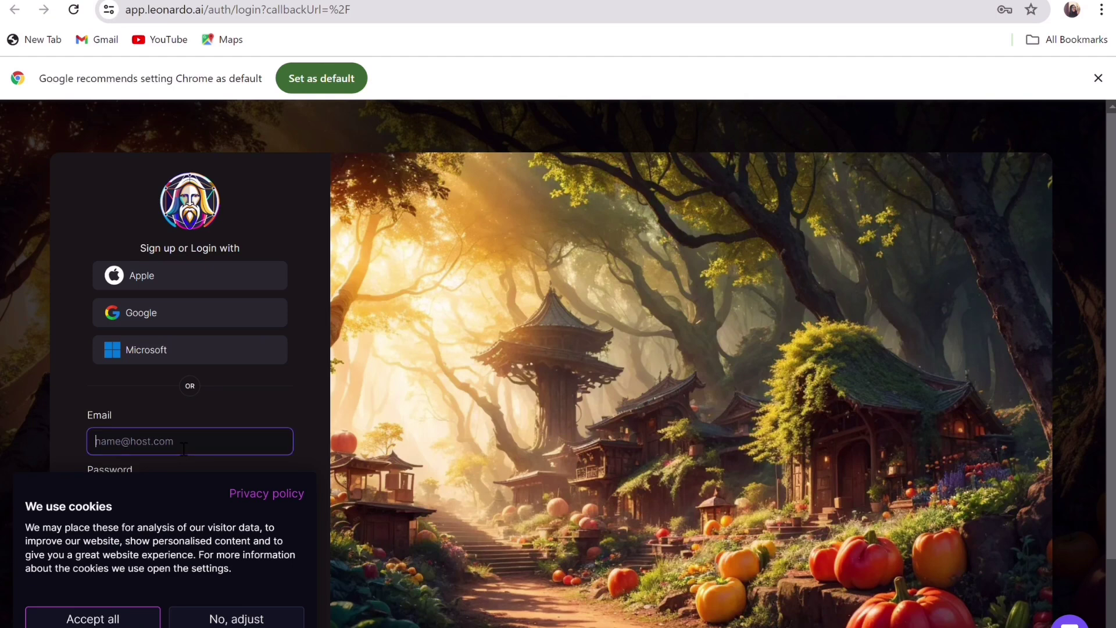
click(282, 495)
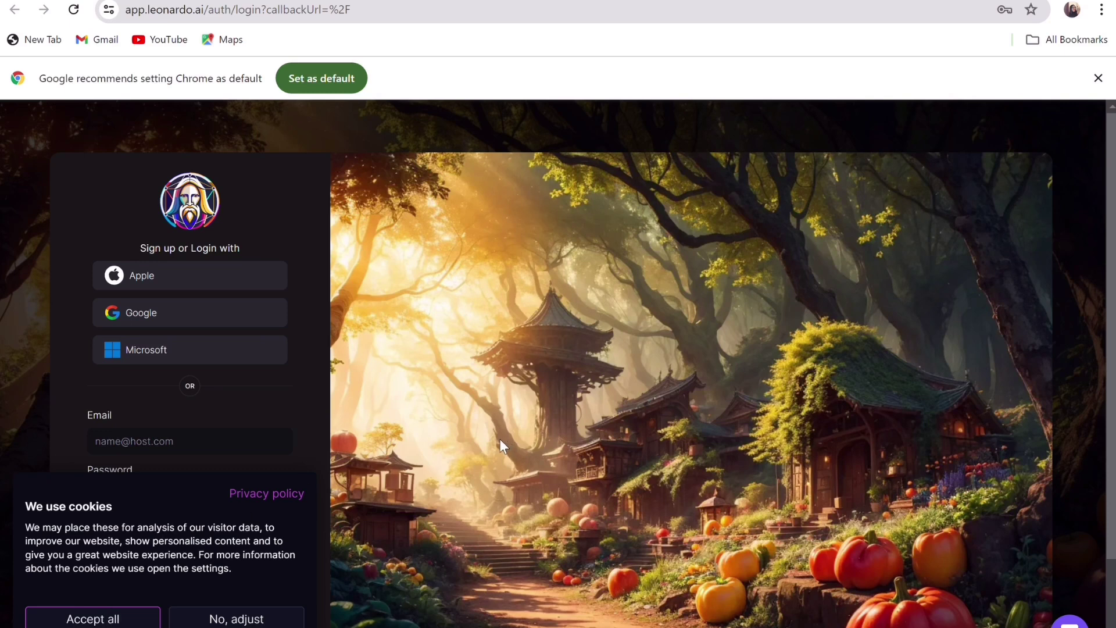
click(125, 620)
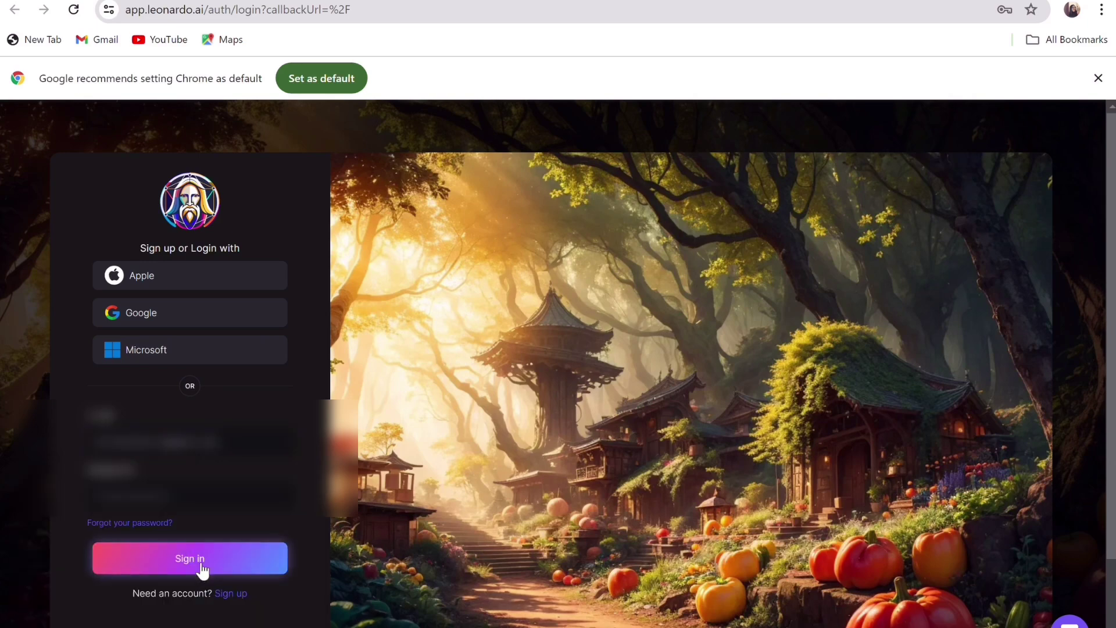
click(200, 567)
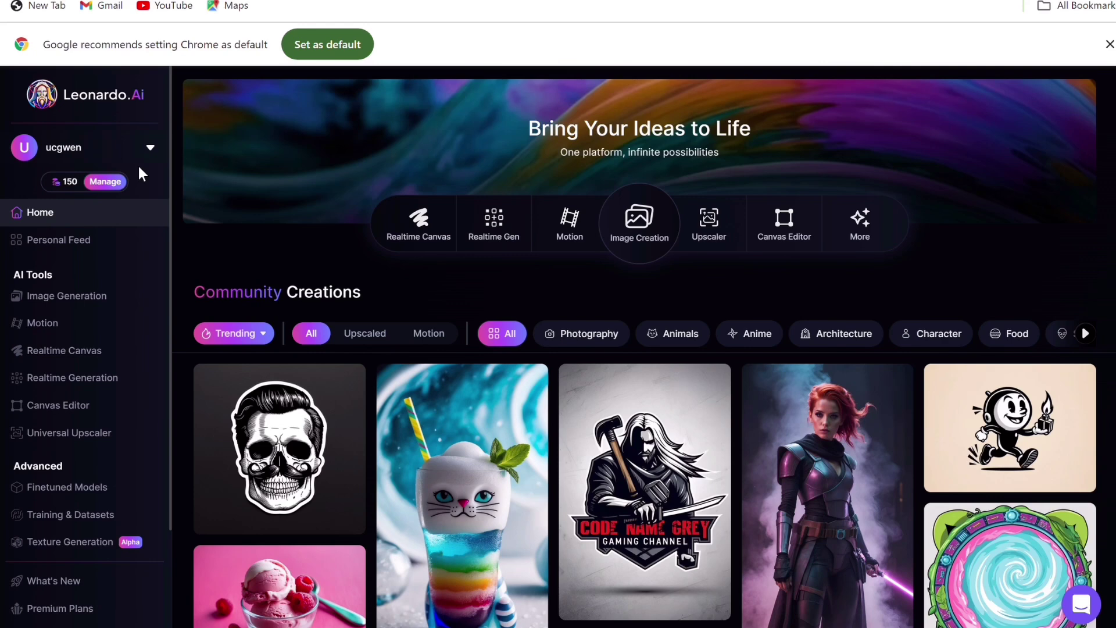
Step: Let the Home dashboard load, showing 150 tokens and the AI tools
mouse_move(70, 182)
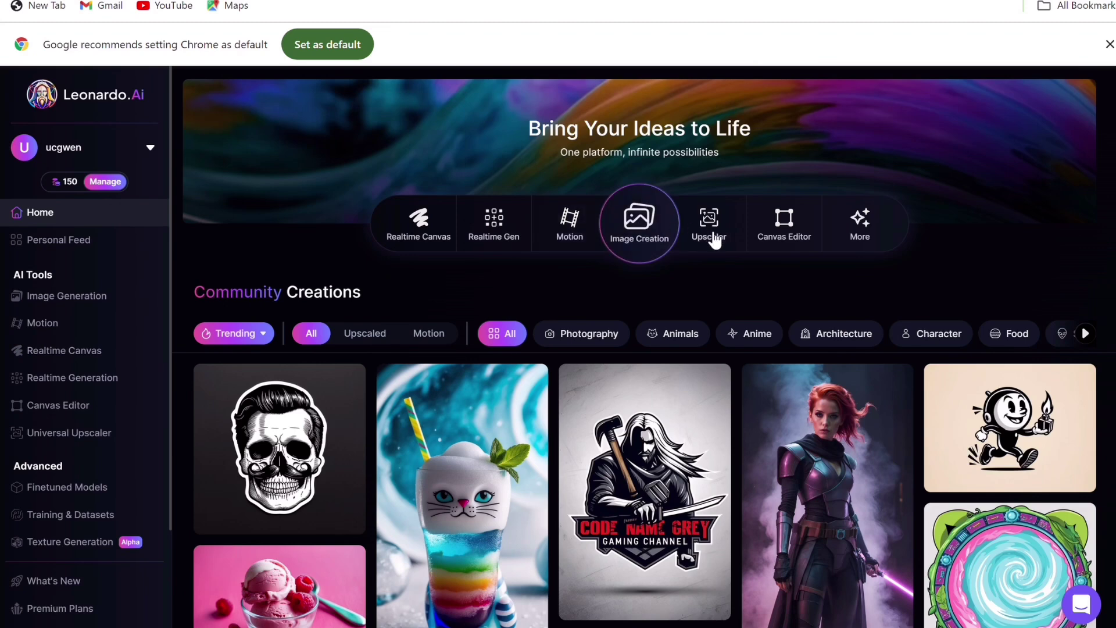
Step: Open Image Creation and begin the Guinevere forest prompt for Concept Art character sheets
click(654, 237)
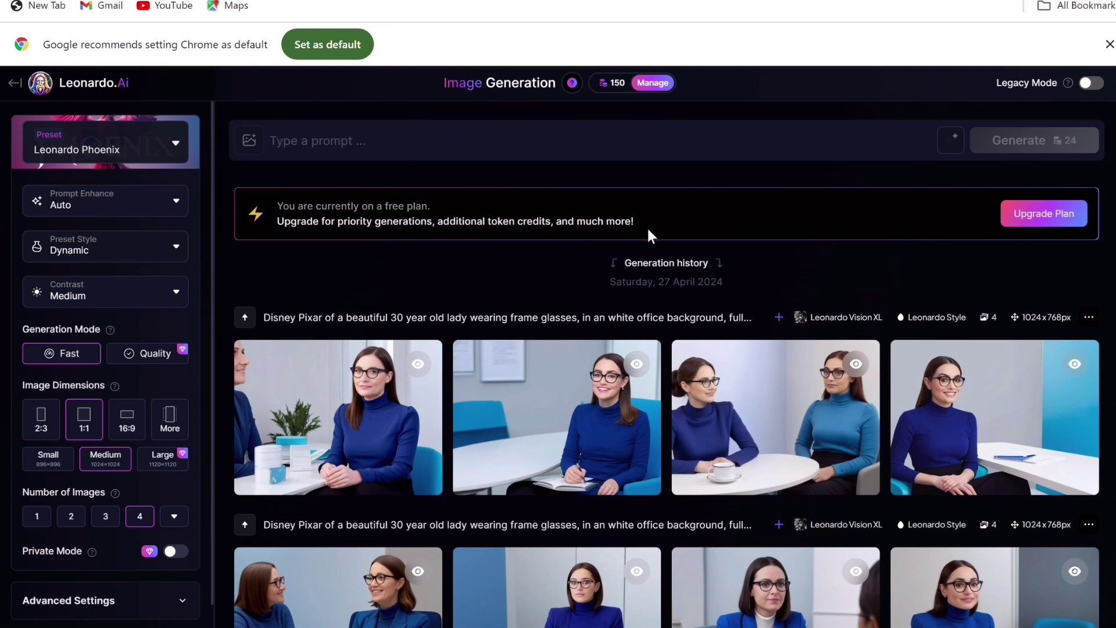
click(347, 143)
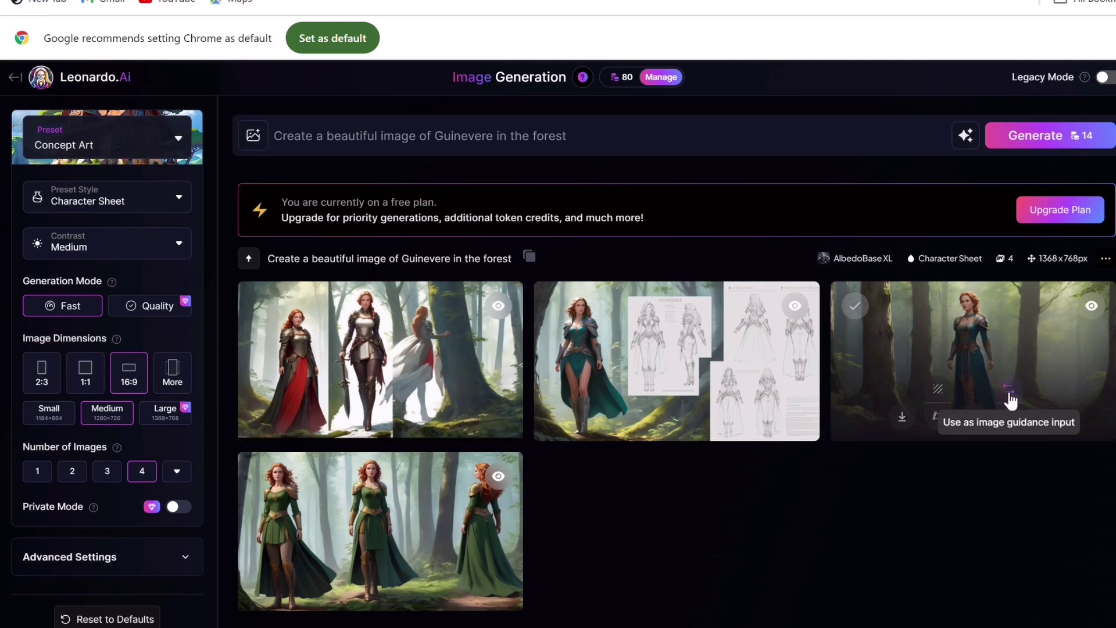
Step: Use the third Guinevere image as Image to Image guidance and confirm it
click(1008, 399)
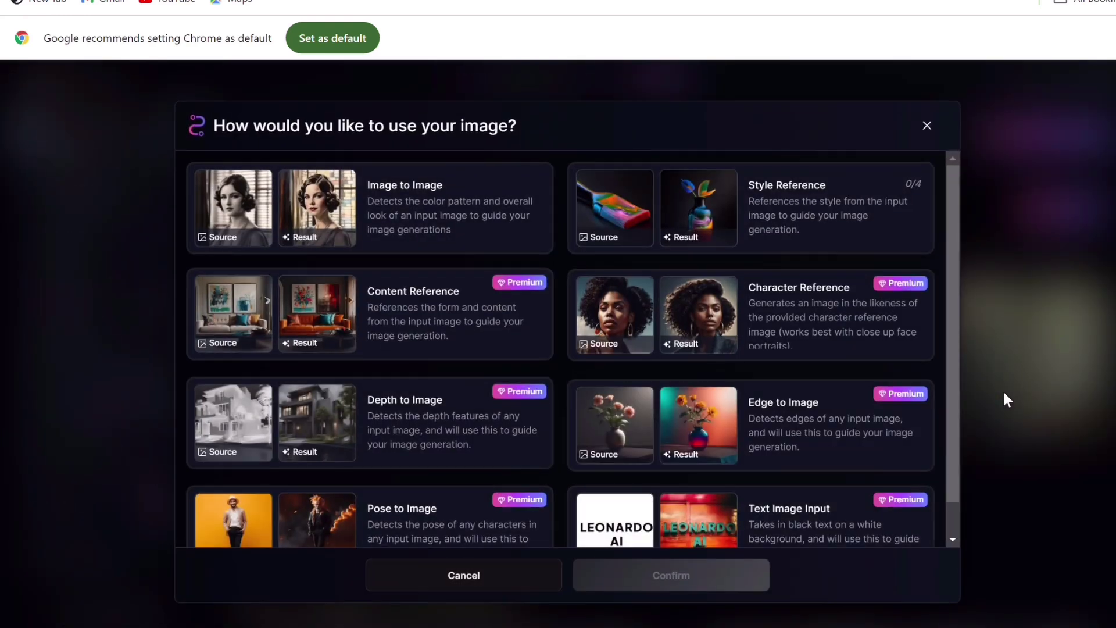
click(459, 207)
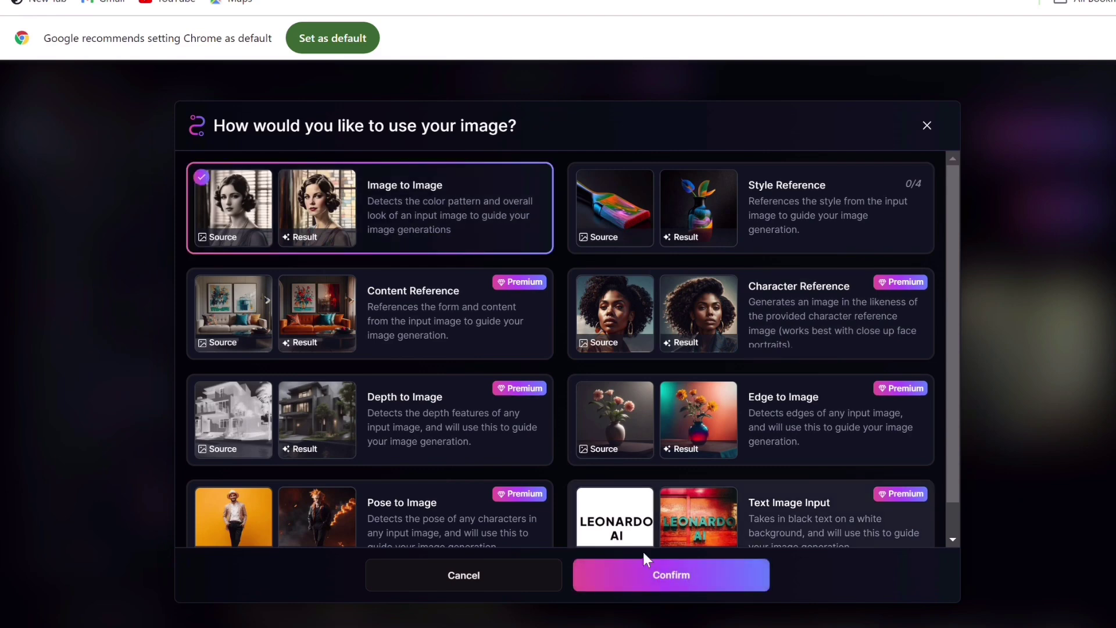
click(666, 589)
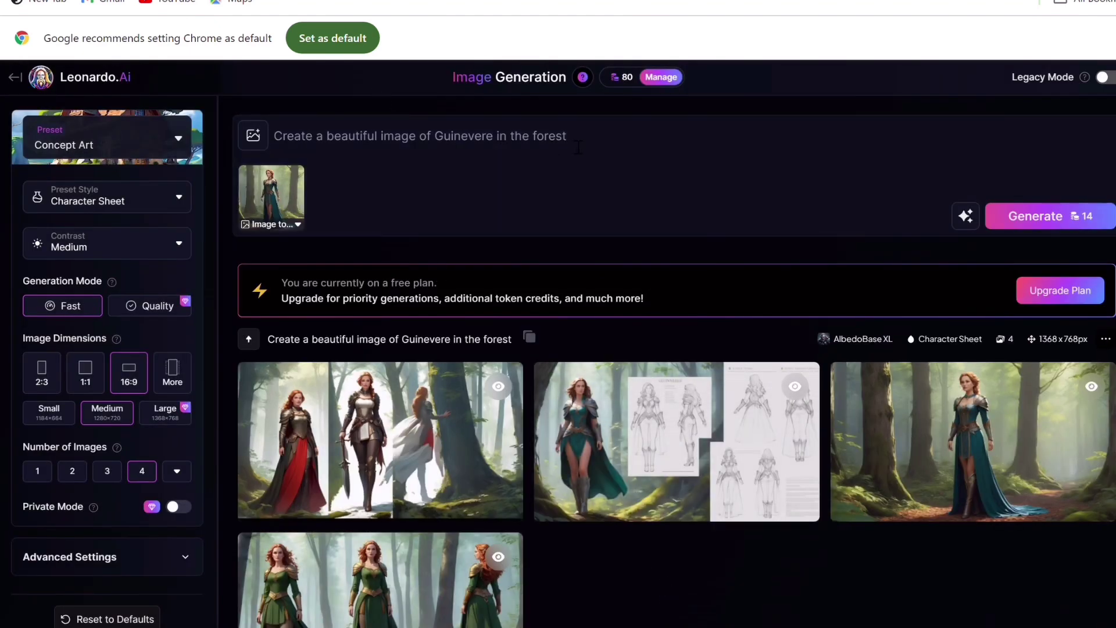
Step: Append 'with a dog by her side' to the prompt and generate four guided images
click(580, 146)
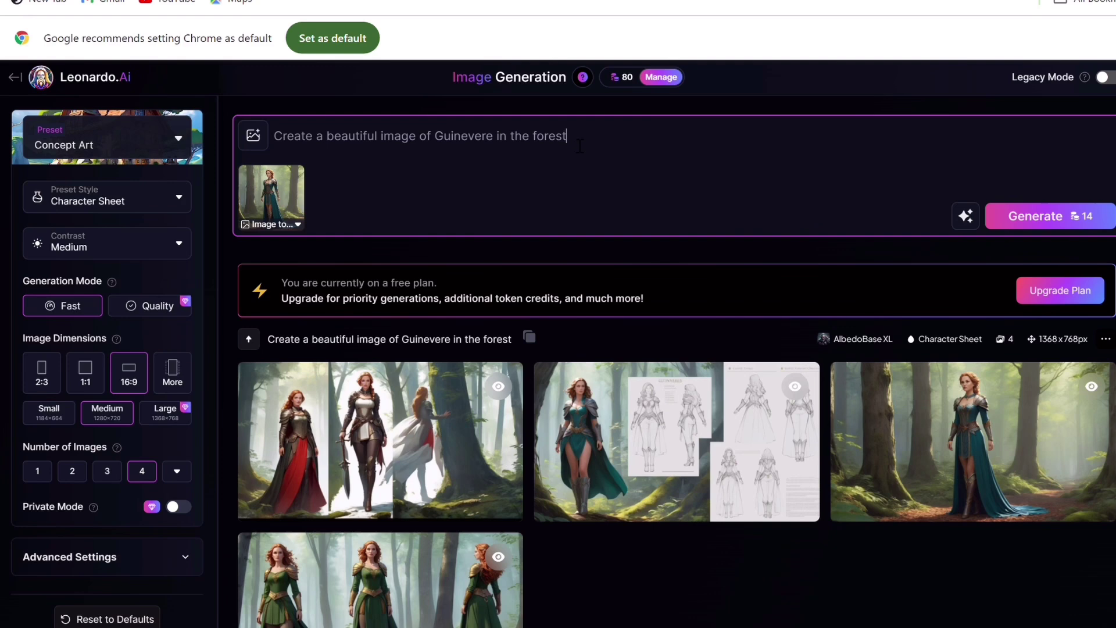
text(with a dog by her side)
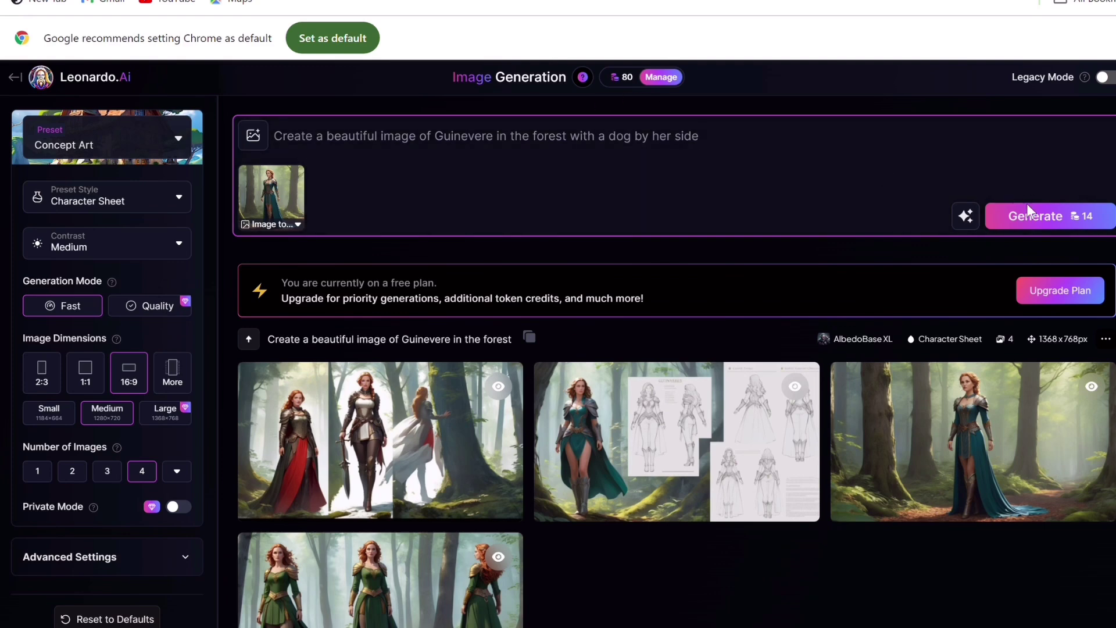
click(1027, 224)
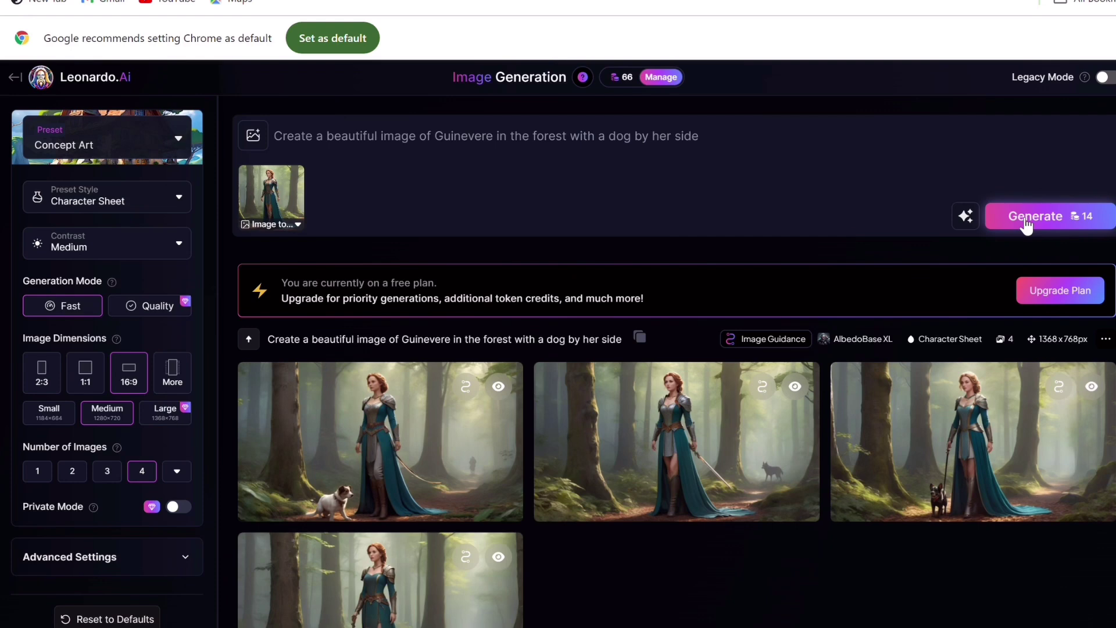
mouse_move(347, 512)
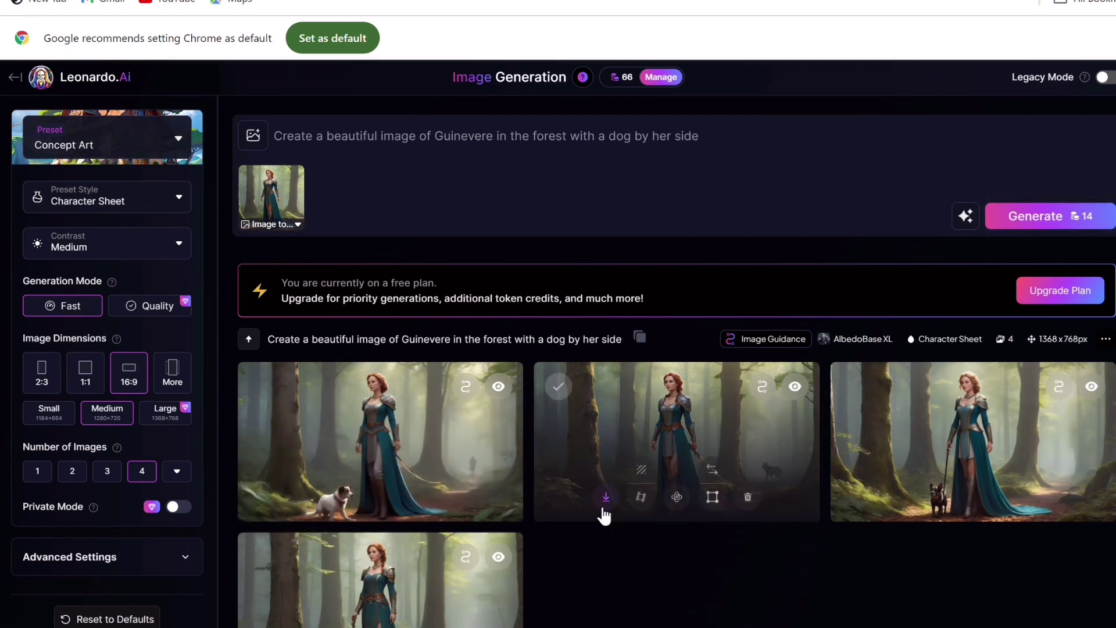
Step: Download the first, second and third Guinevere-with-dog images
click(606, 507)
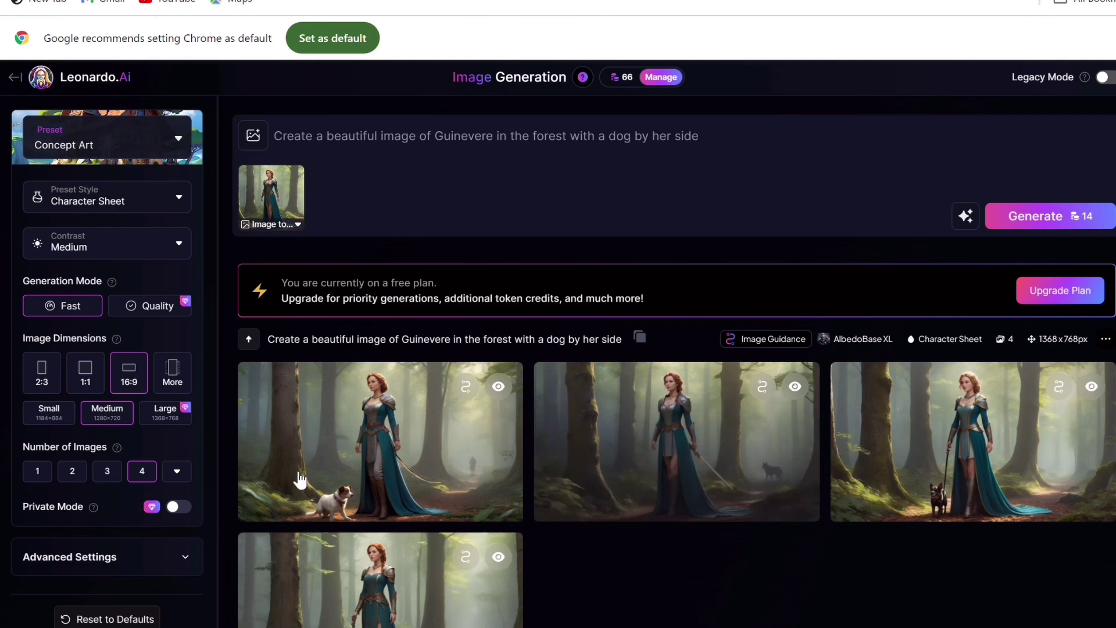
click(311, 499)
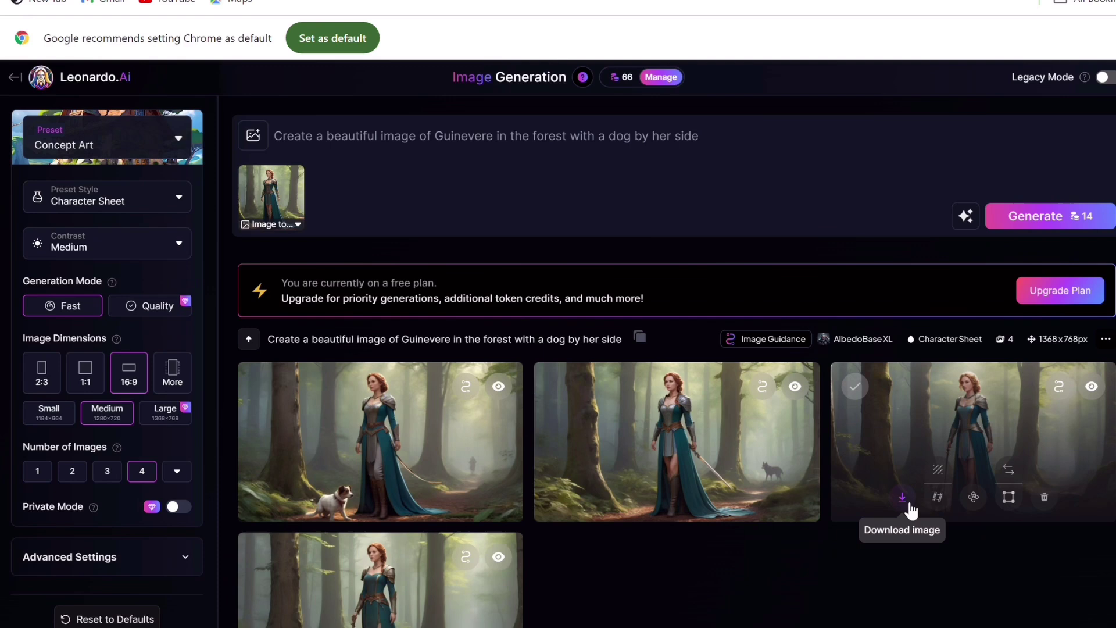
click(909, 505)
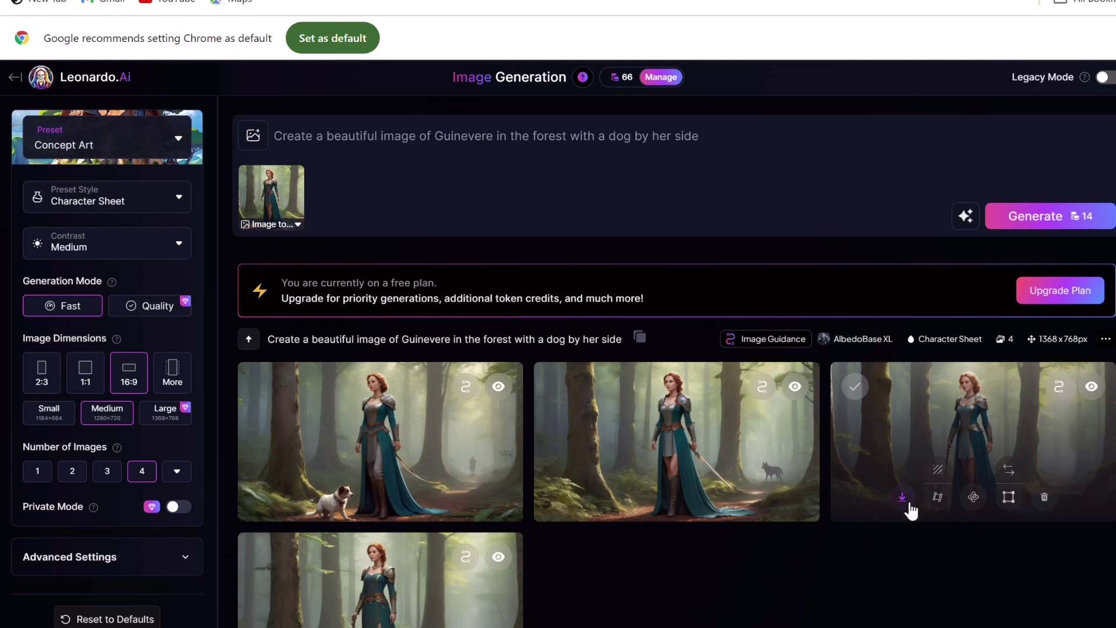
click(721, 146)
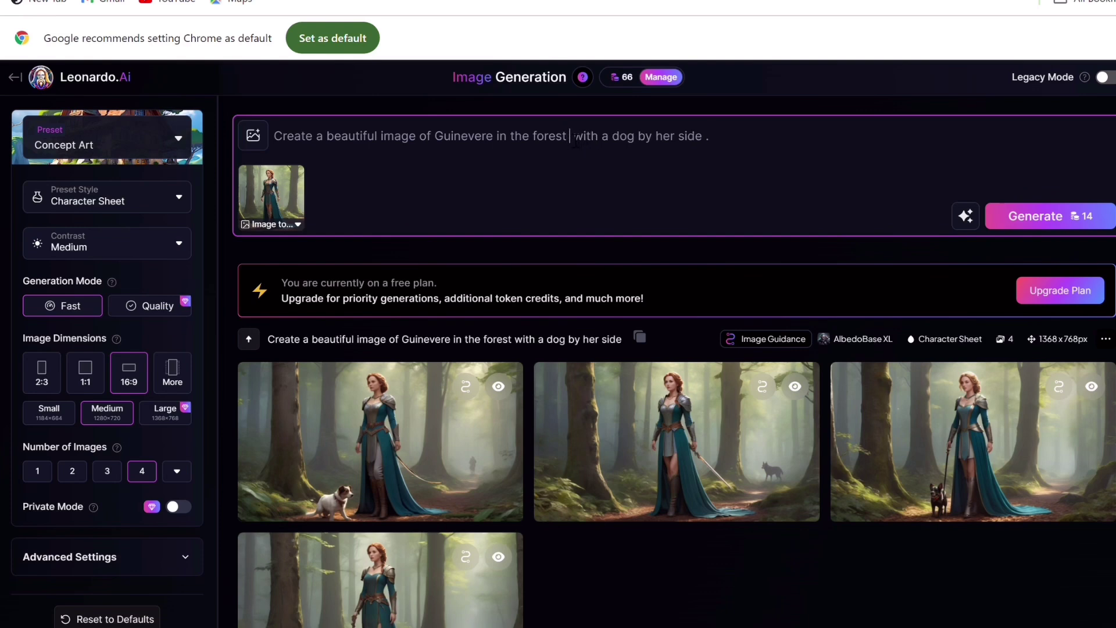
Step: Add 'sitting' to the prompt and generate four new images
text(si )
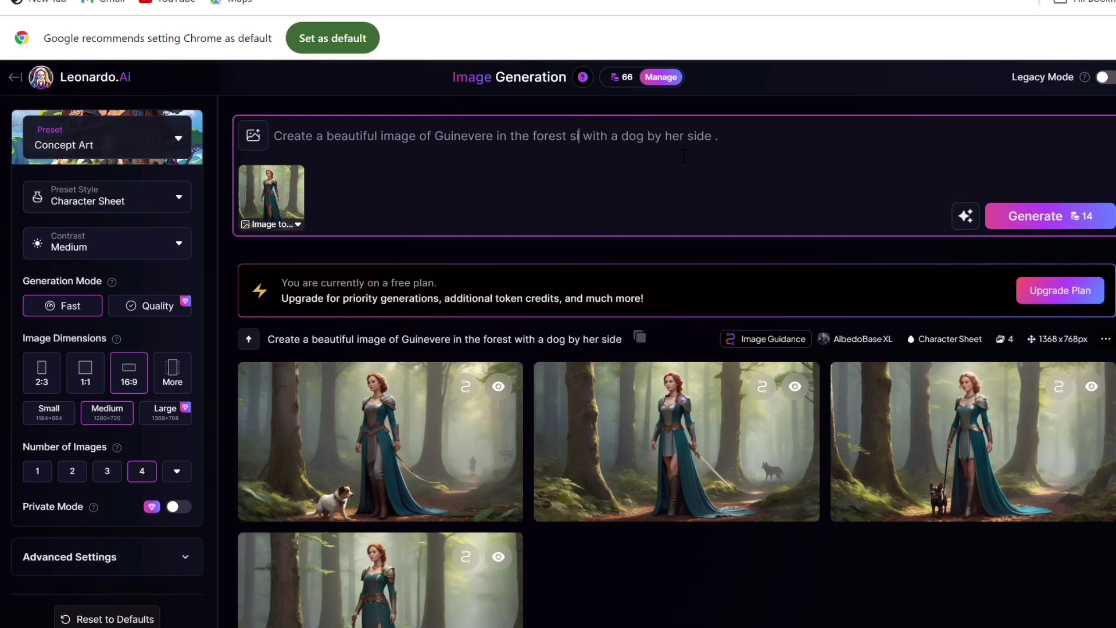
text(tting)
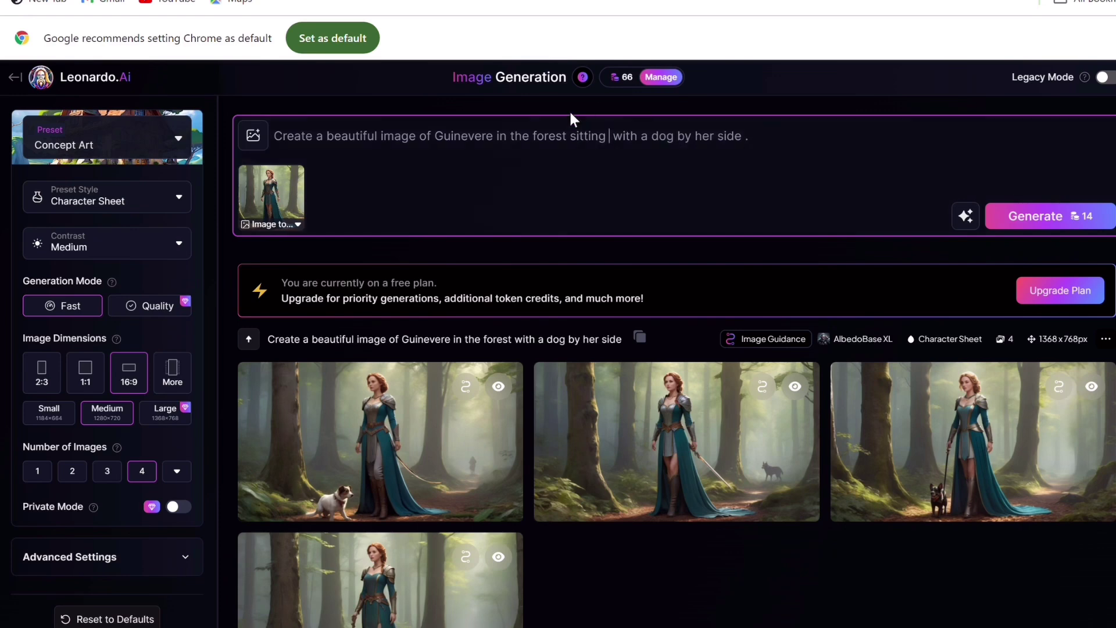
click(1047, 221)
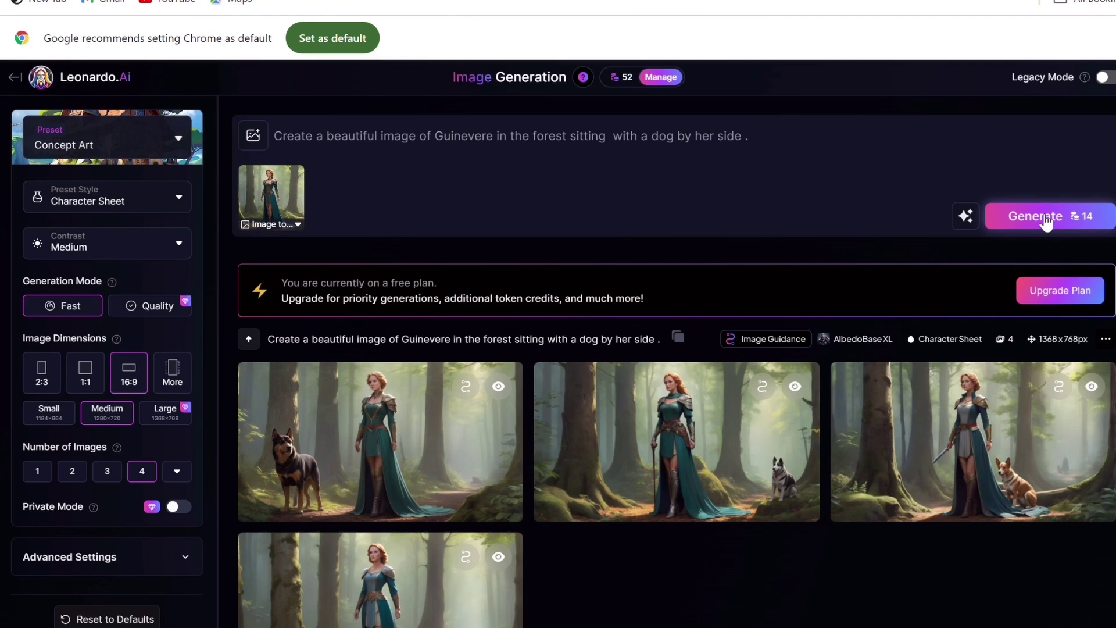
scroll(864, 272, down, 1)
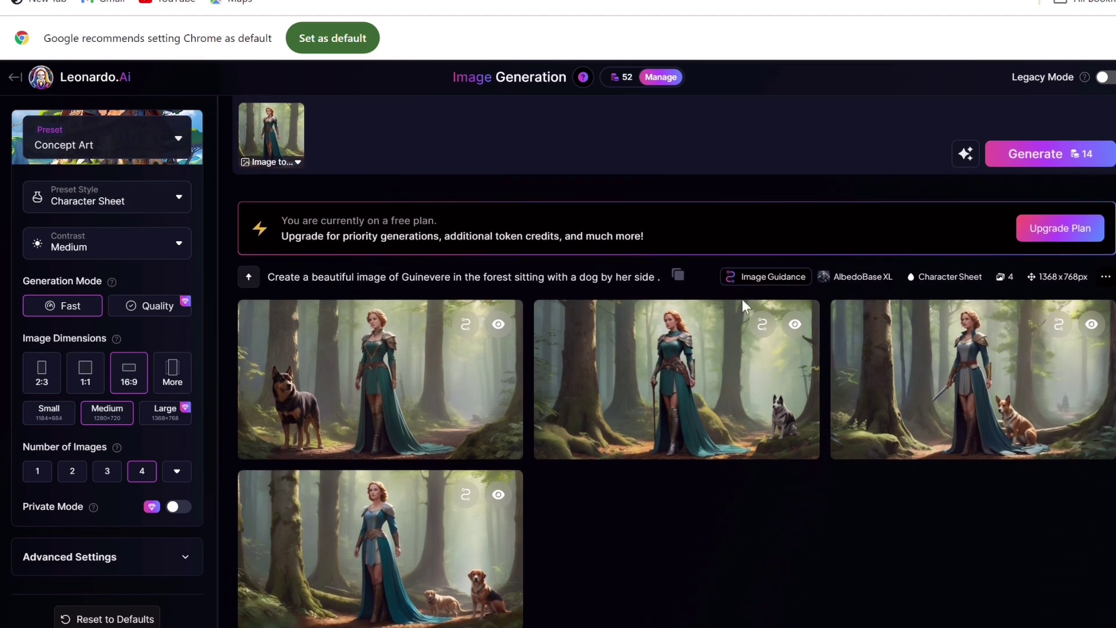
scroll(606, 240, up, 1)
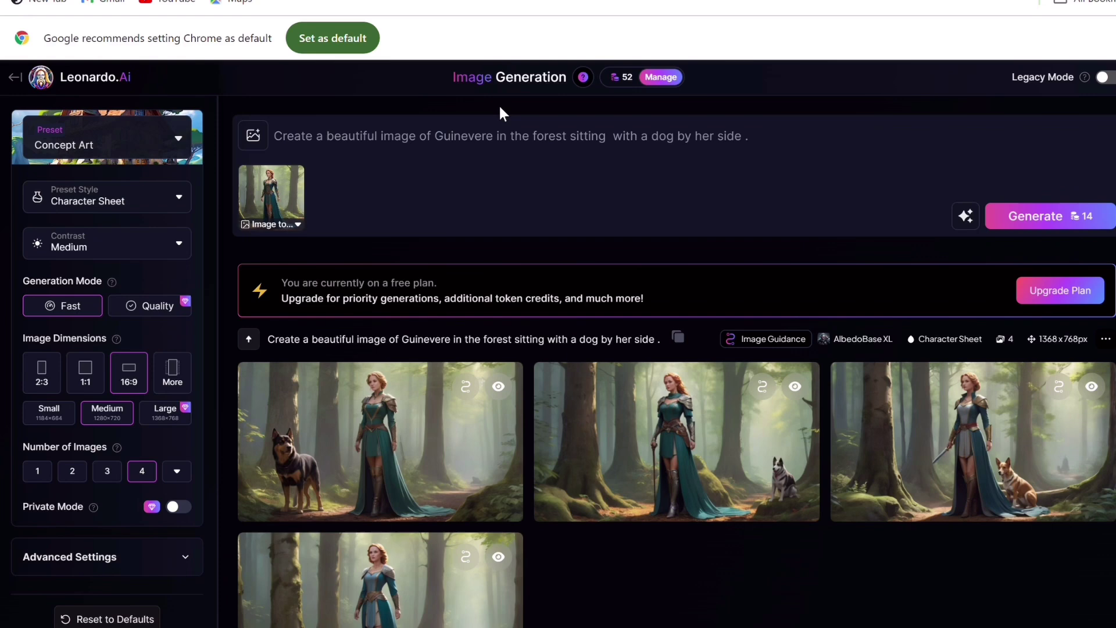
Step: Move 'sitting' right after Guinevere, regenerate, and fix the 'sittting' typo
click(506, 144)
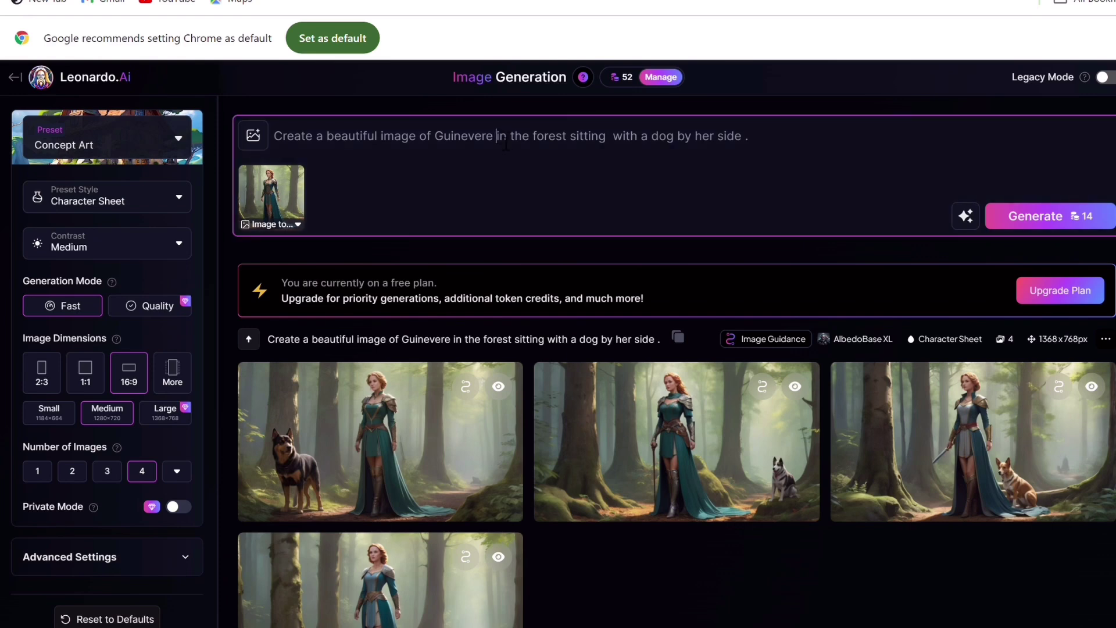
text(sittt)
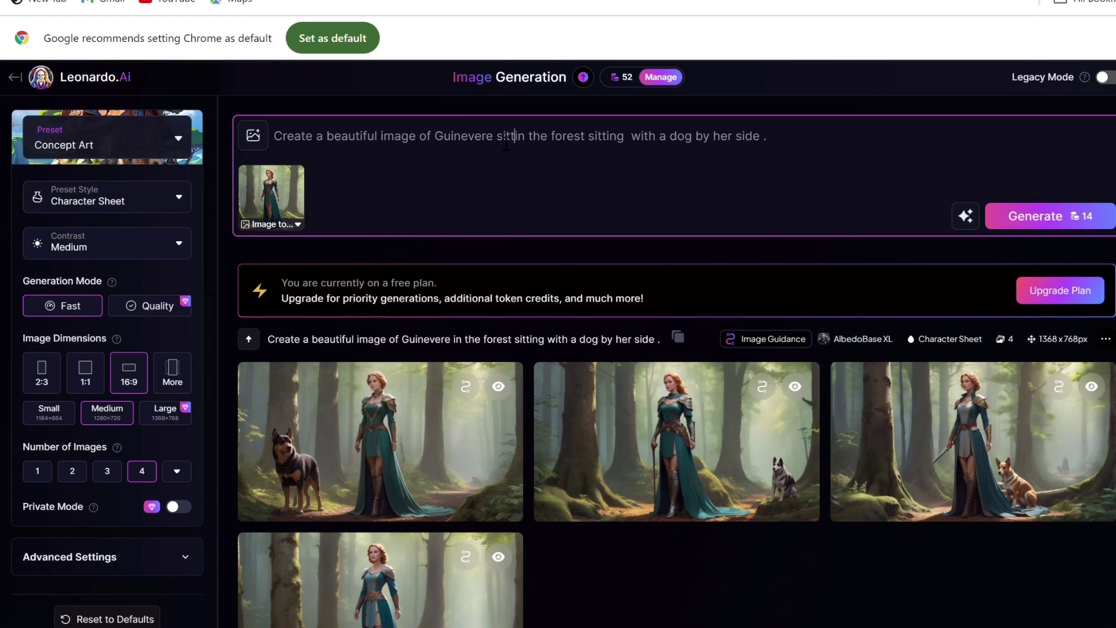
text(i)
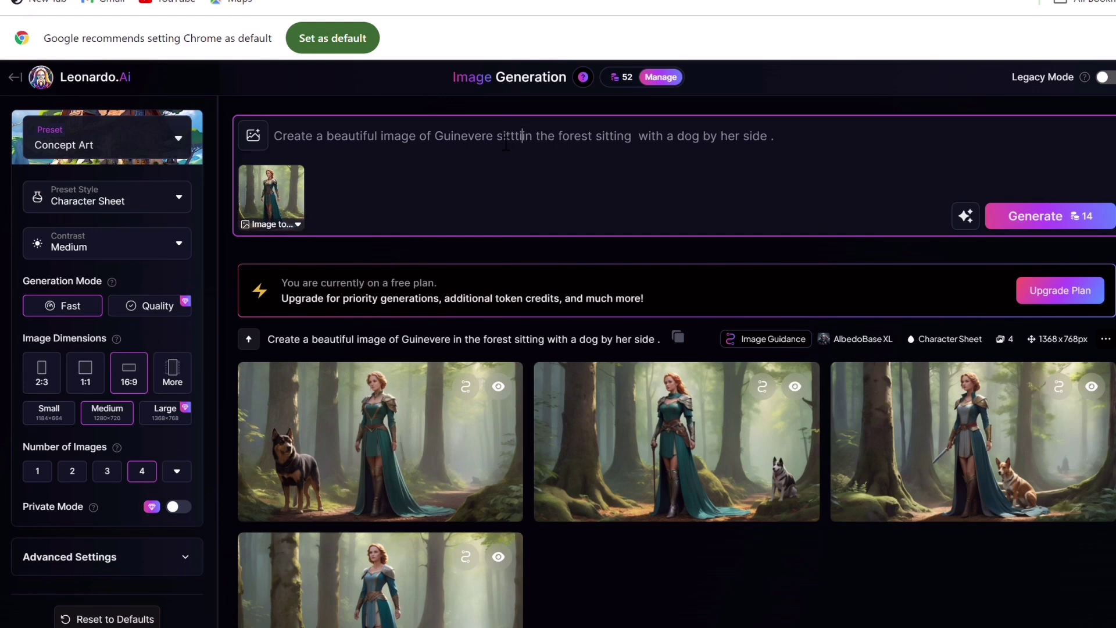
text(ng)
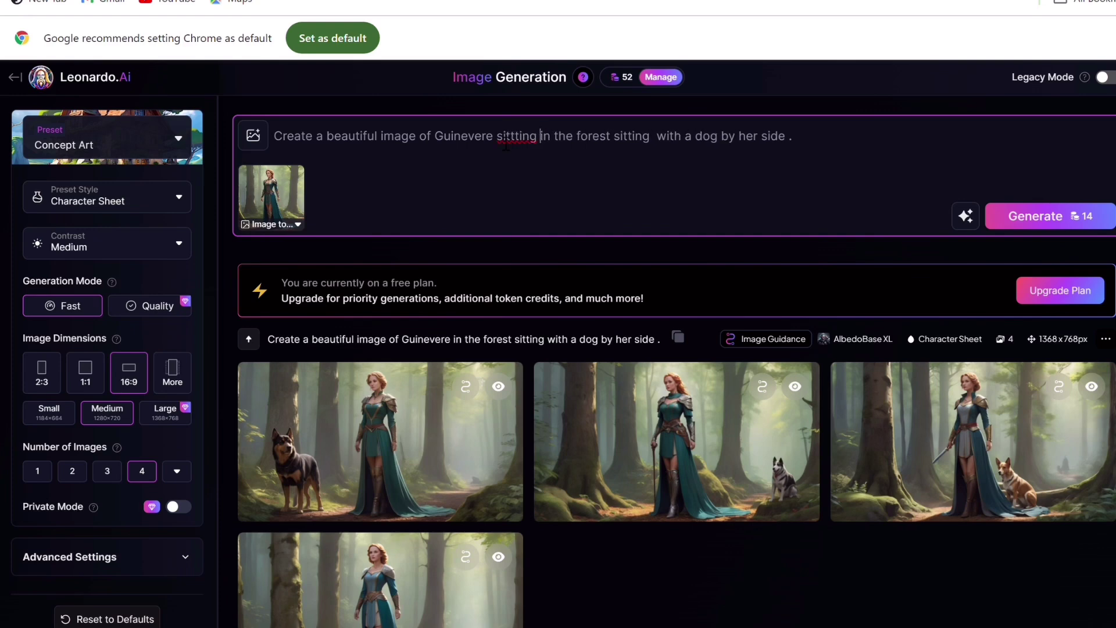
click(650, 136)
key(BackSpace)
key(BackSpace)
key(BackSpace)
key(BackSpace)
key(BackSpace)
key(BackSpace)
key(BackSpace)
key(BackSpace)
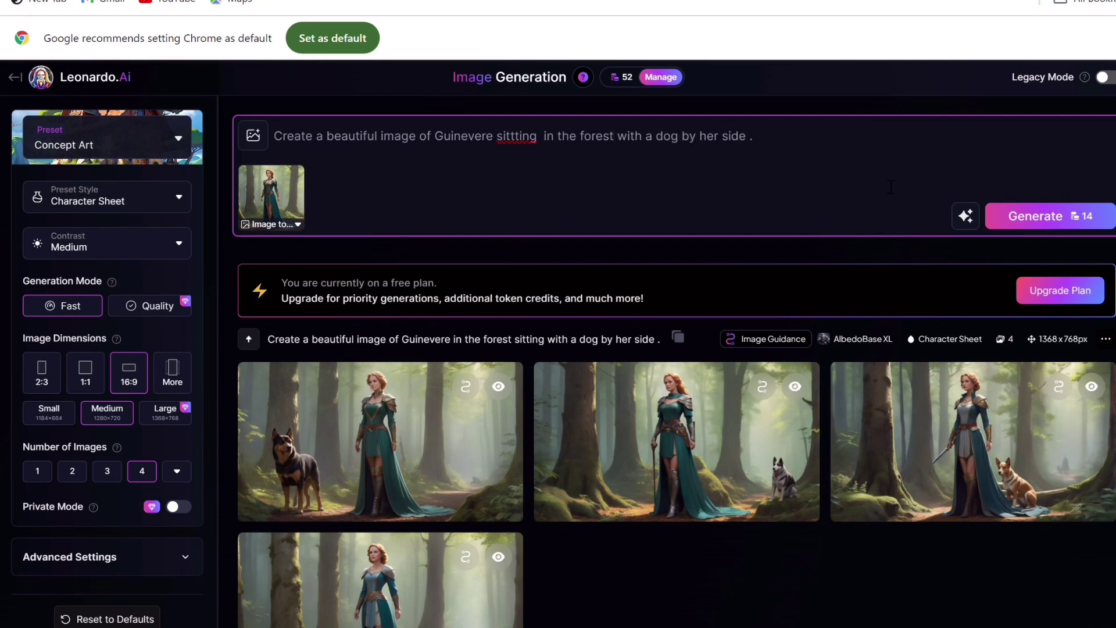
click(1022, 220)
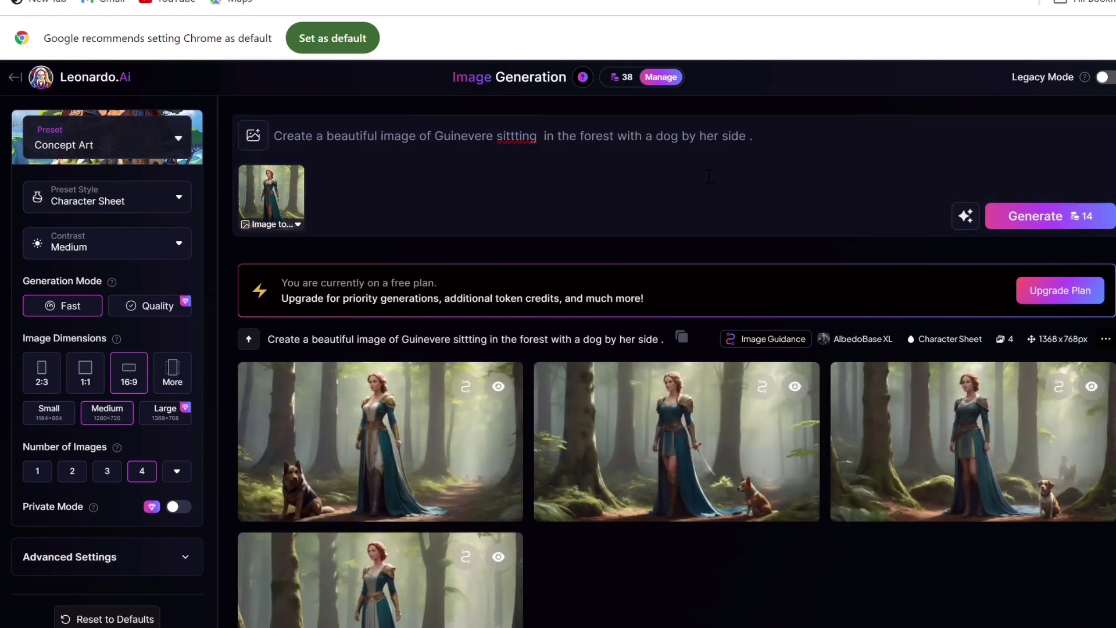
click(525, 142)
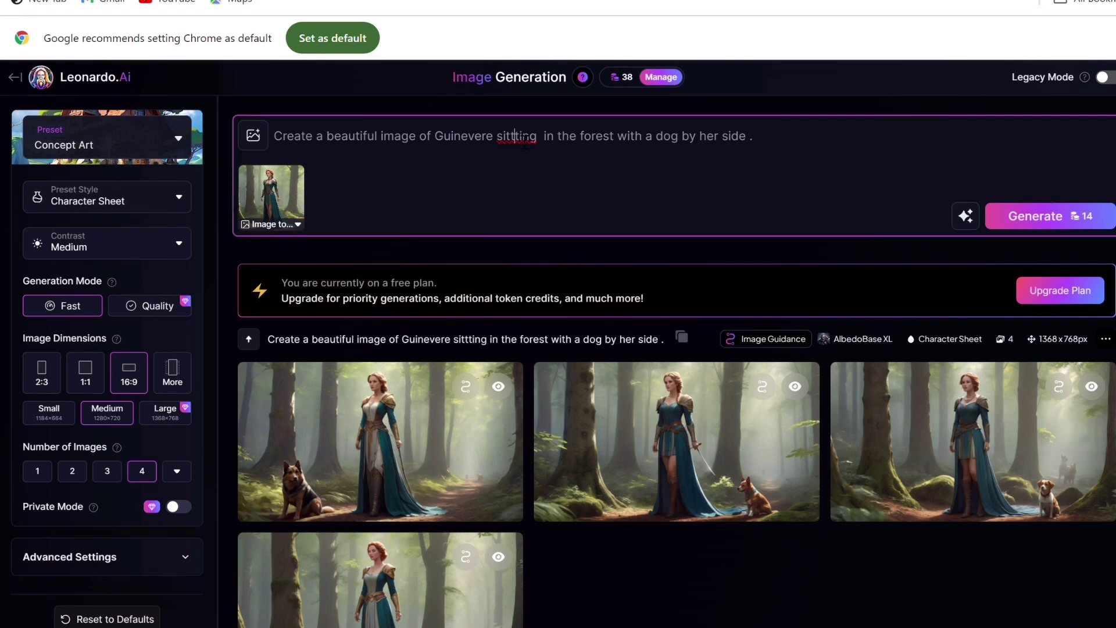
key(BackSpace)
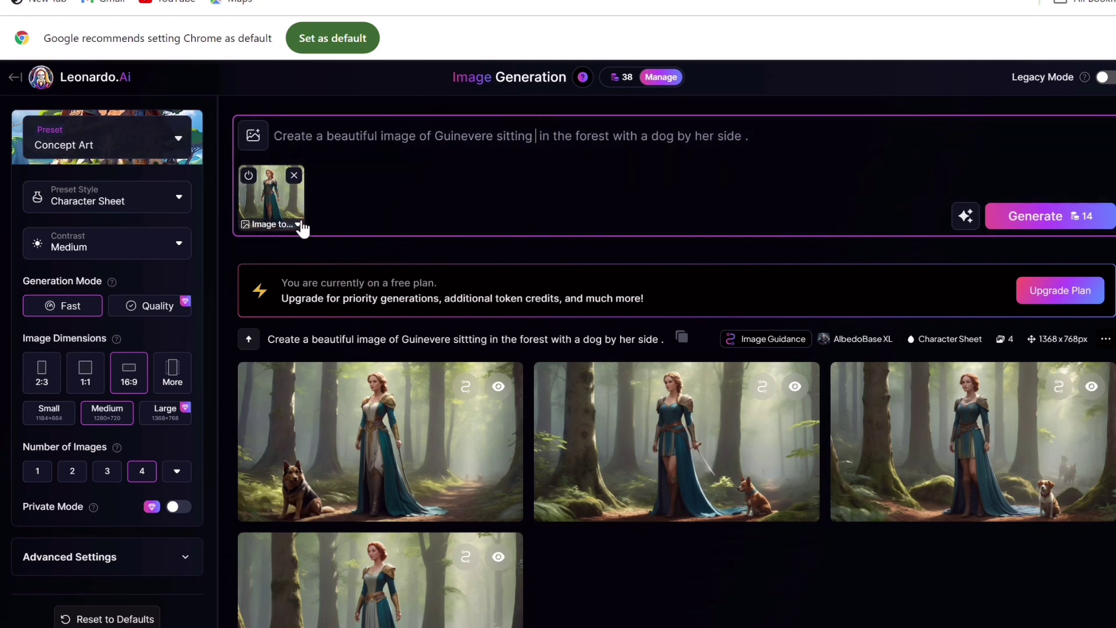
Step: Drop the Image Guidance thumbnail, paste copied seed 697856256 at the prompt's end, and generate
click(295, 175)
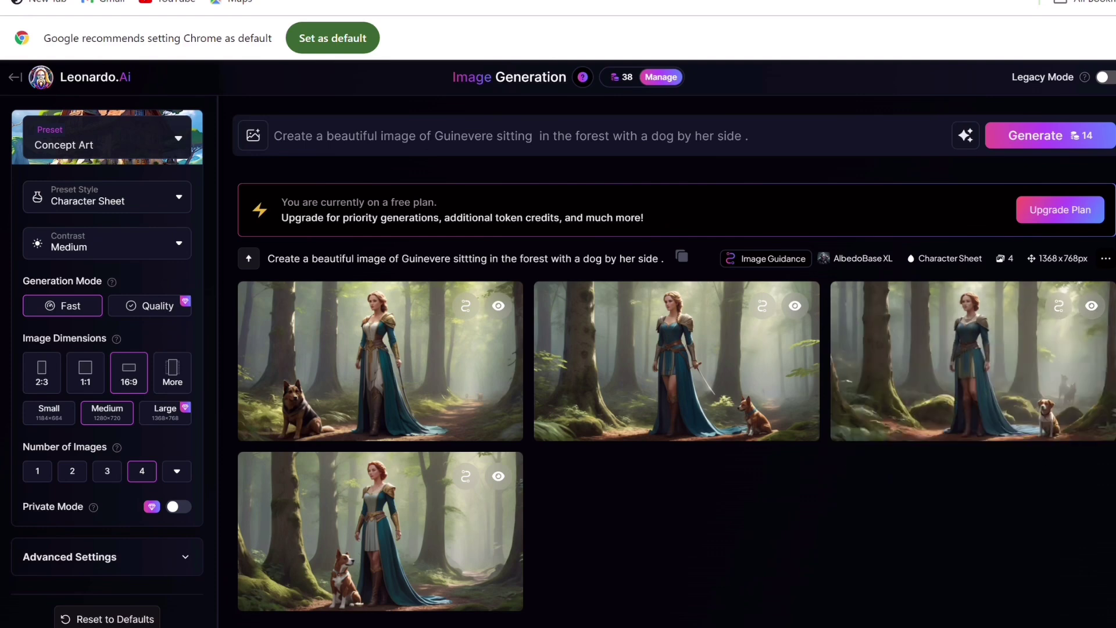
click(1107, 259)
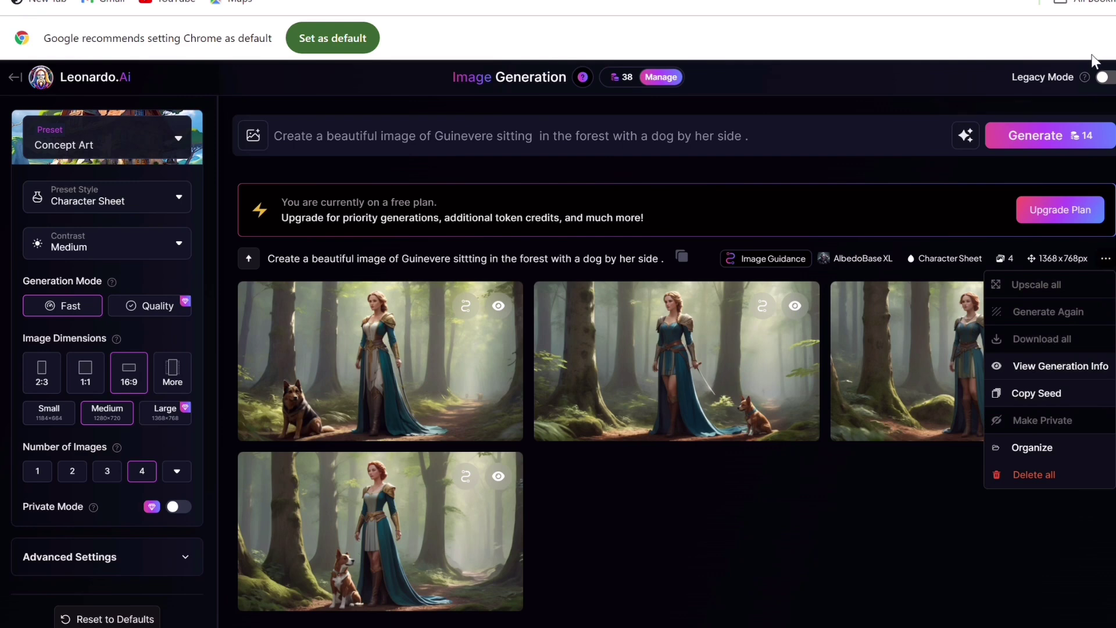
click(1045, 404)
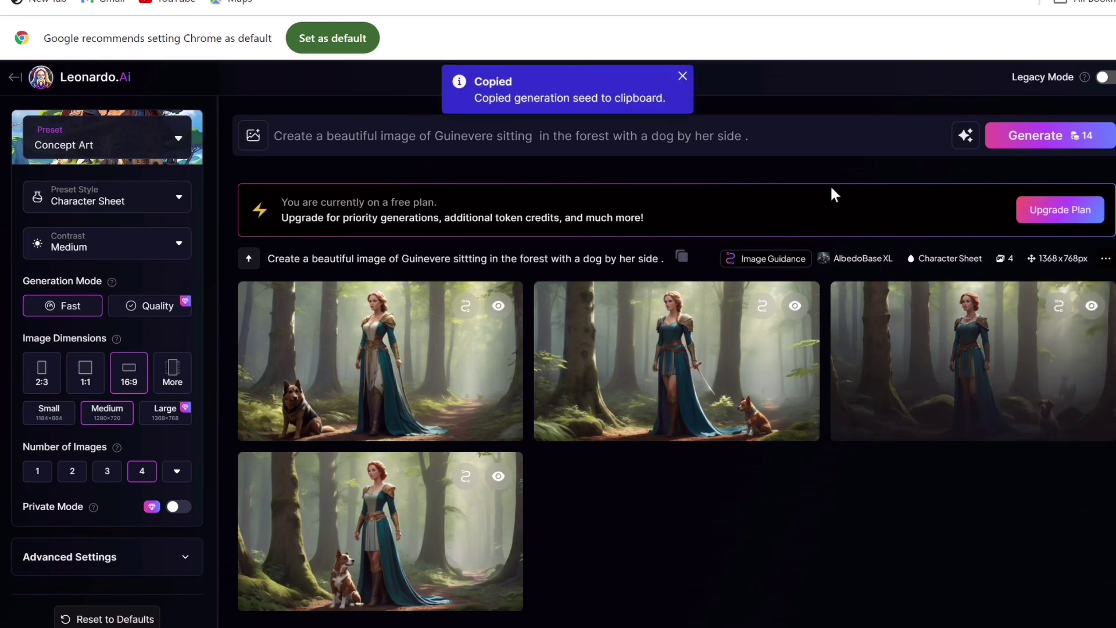
click(782, 146)
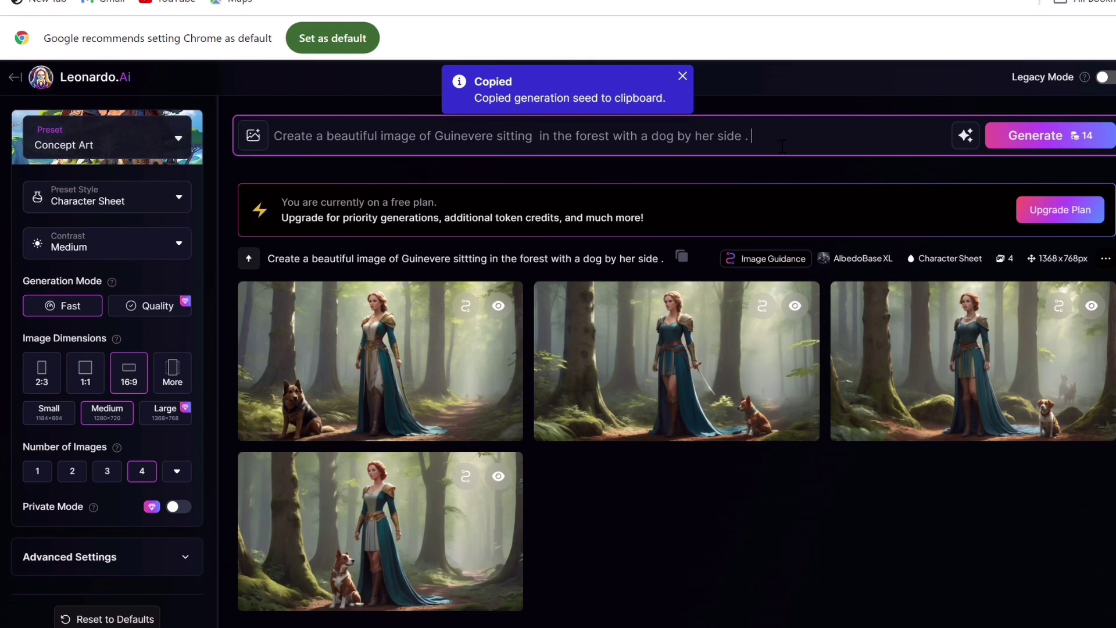
key(ctrl+v)
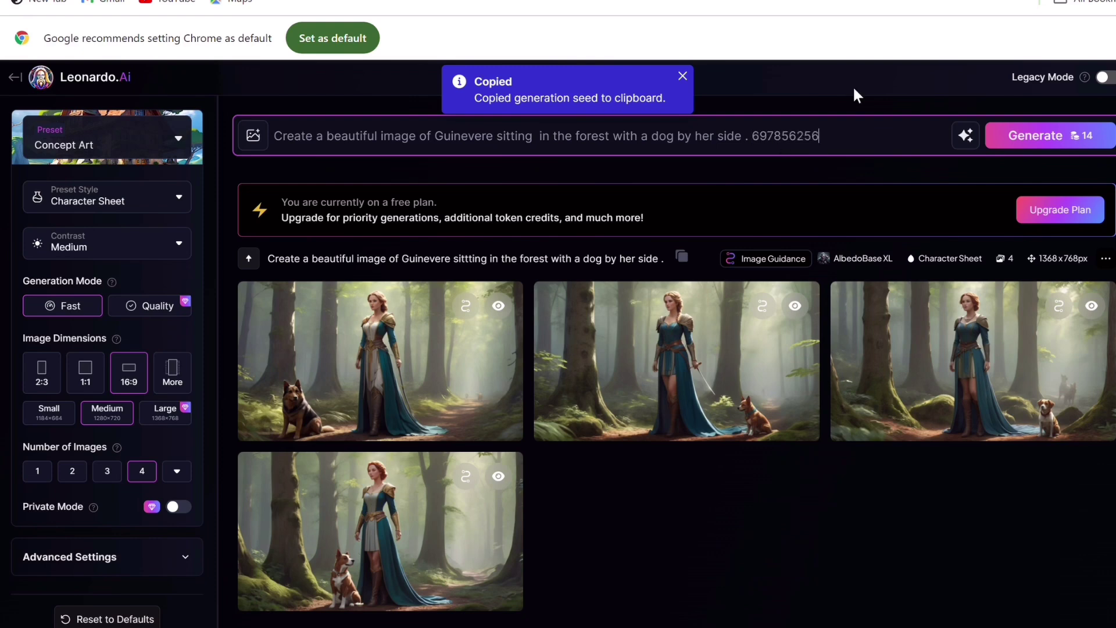
click(1039, 145)
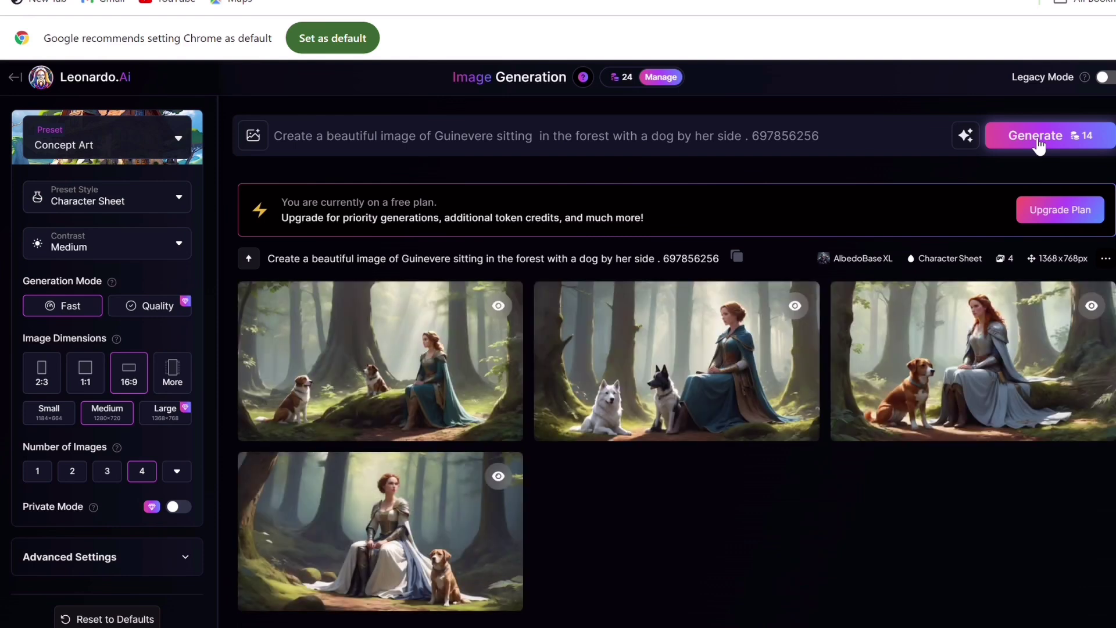
Step: Review the four seeded Guinevere-with-dogs images and download the fourth one
mouse_move(715, 329)
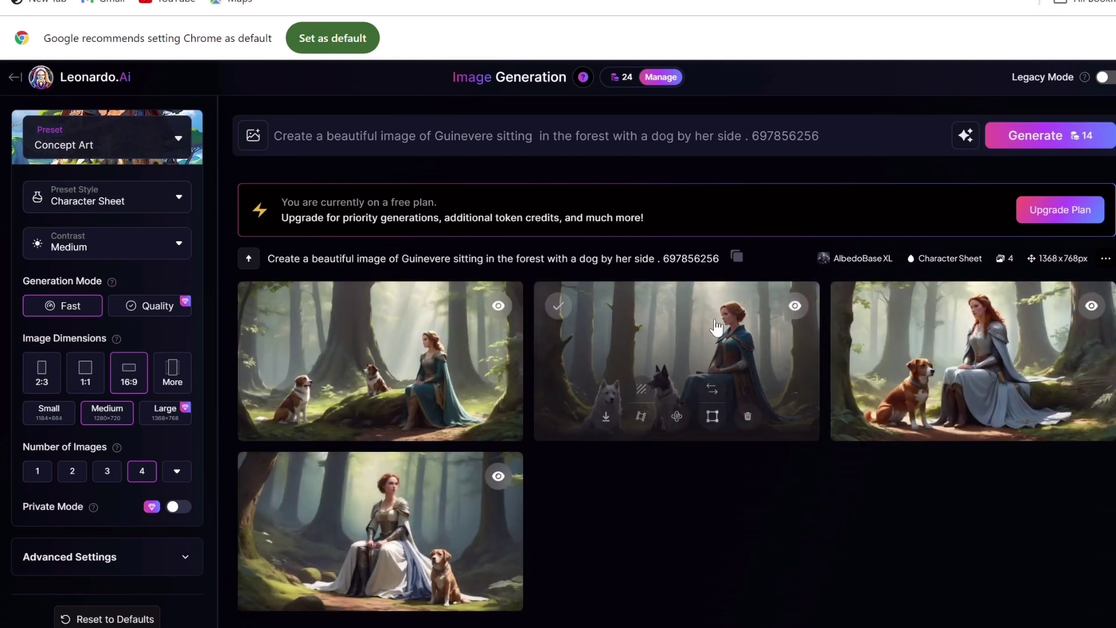
mouse_move(344, 390)
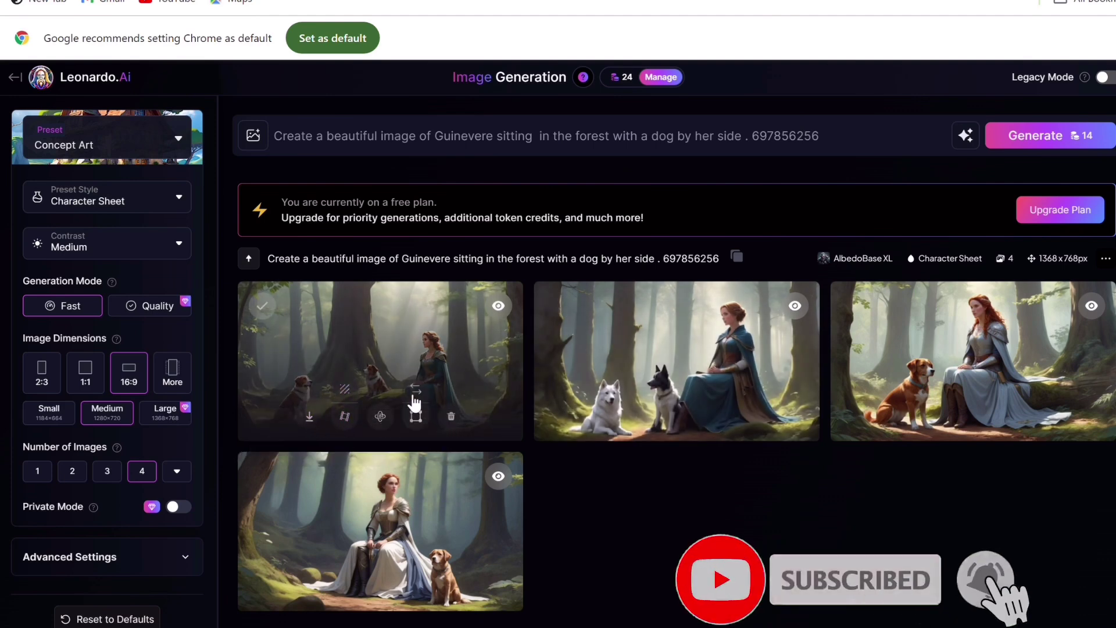
mouse_move(617, 429)
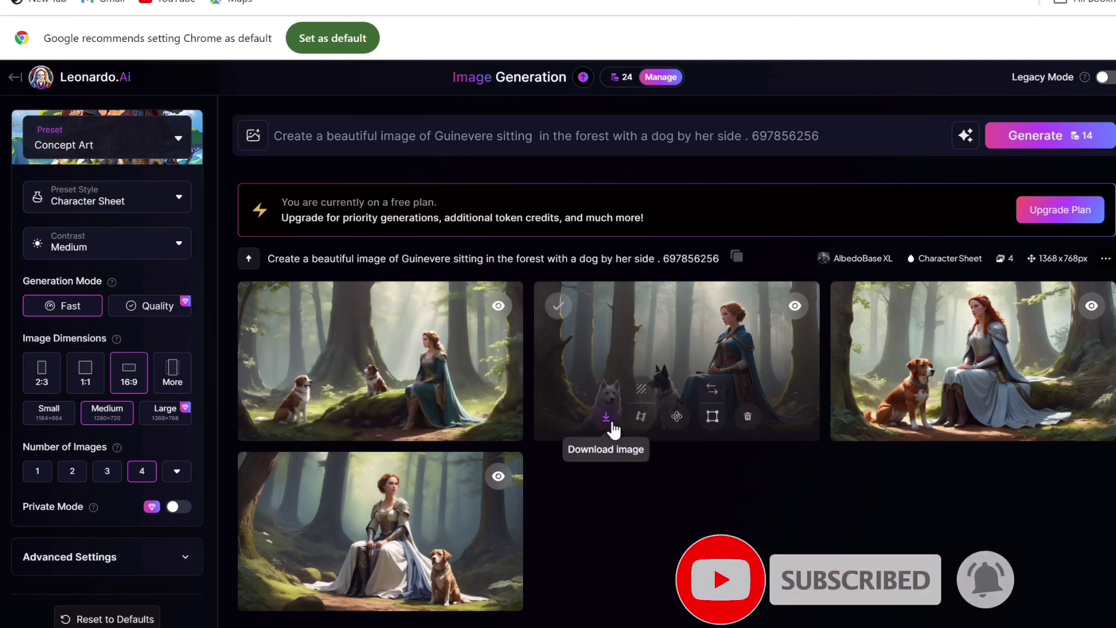
mouse_move(899, 426)
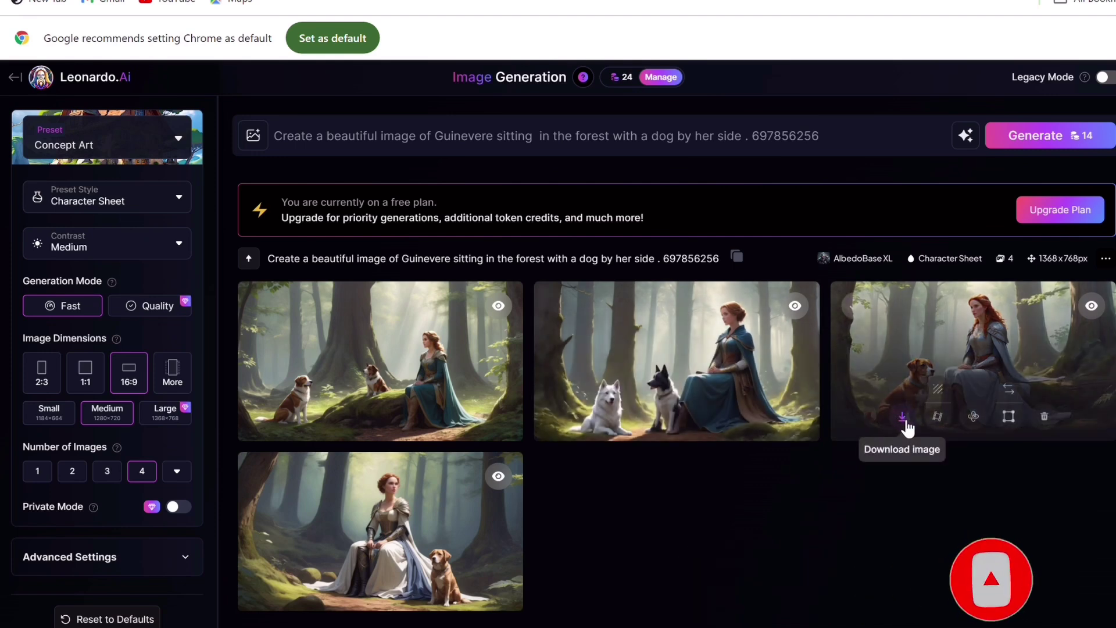
mouse_move(429, 559)
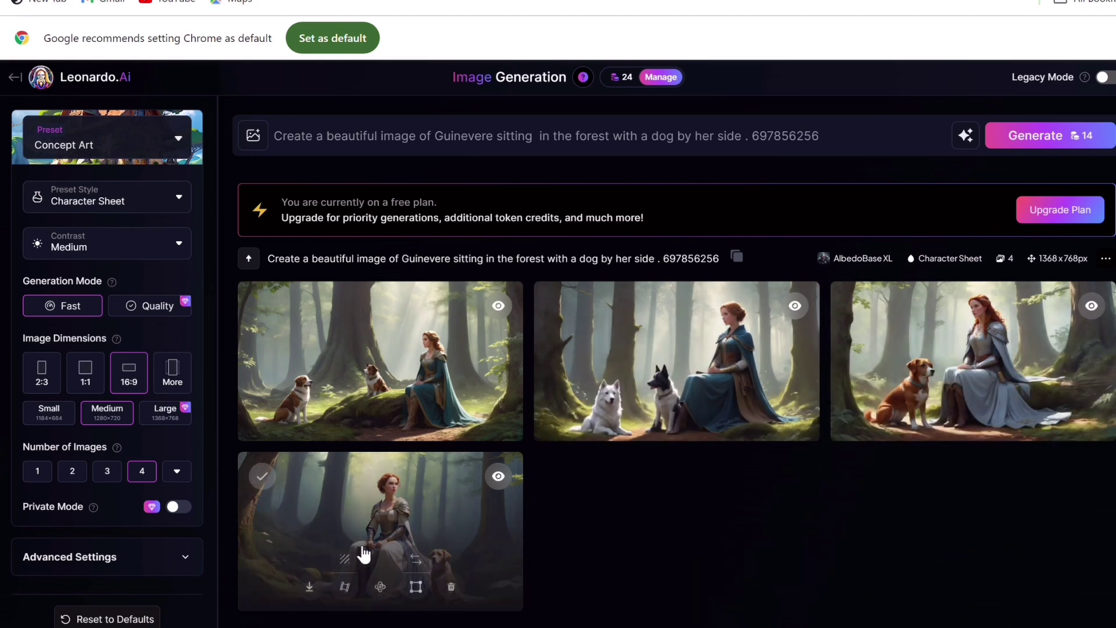
click(310, 587)
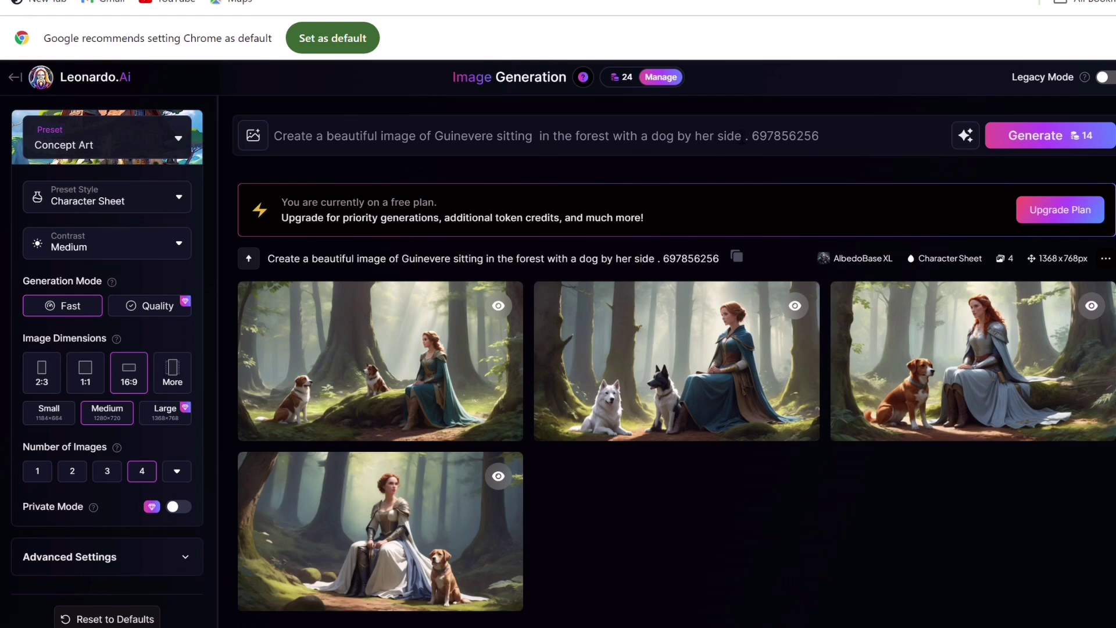
Step: Edit the prompt to 'Create a beautiful image of Guinevere near a lake . 697856256'
click(751, 144)
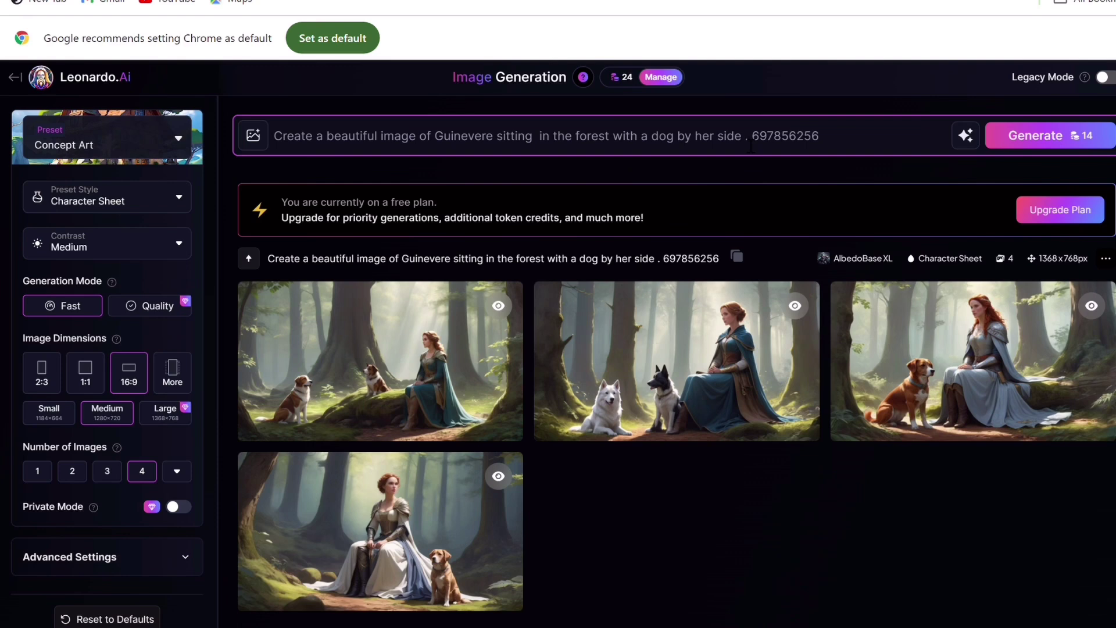
key(BackSpace)
key(BackSpace)
key(BackSpace)
key(BackSpace)
key(BackSpace)
key(BackSpace)
key(BackSpace)
key(BackSpace)
key(BackSpace)
key(BackSpace)
key(BackSpace)
key(BackSpace)
key(BackSpace)
key(BackSpace)
key(BackSpace)
key(BackSpace)
key(BackSpace)
key(BackSpace)
key(BackSpace)
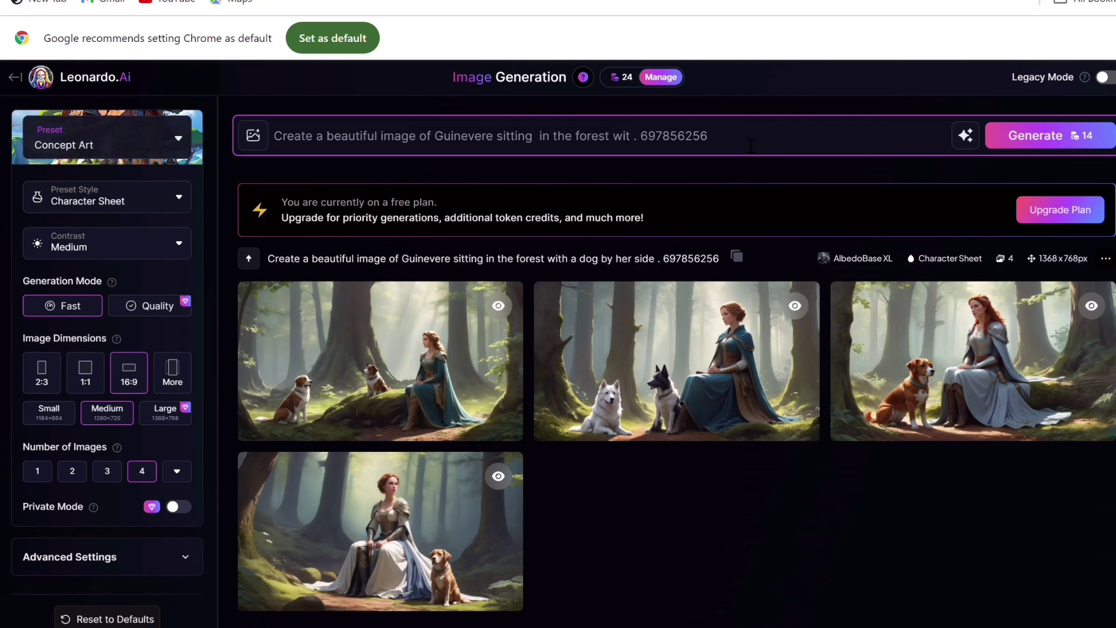
key(BackSpace)
key(BackSpace)
key(BackSpace)
key(BackSpace)
key(BackSpace)
key(BackSpace)
key(BackSpace)
key(BackSpace)
key(BackSpace)
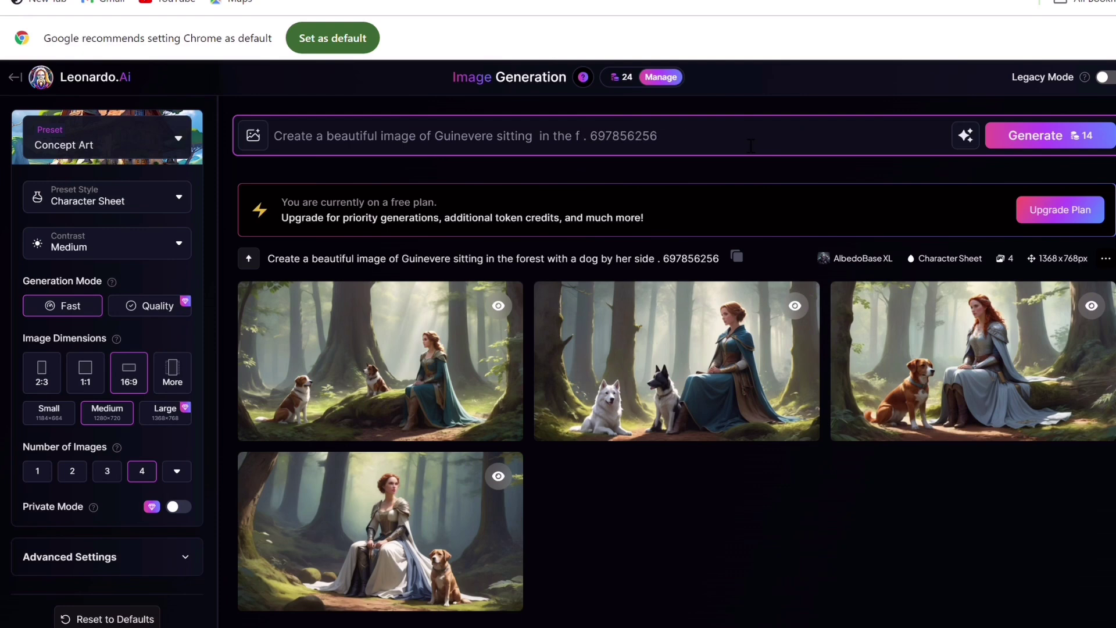
key(BackSpace)
key(BackSpace)
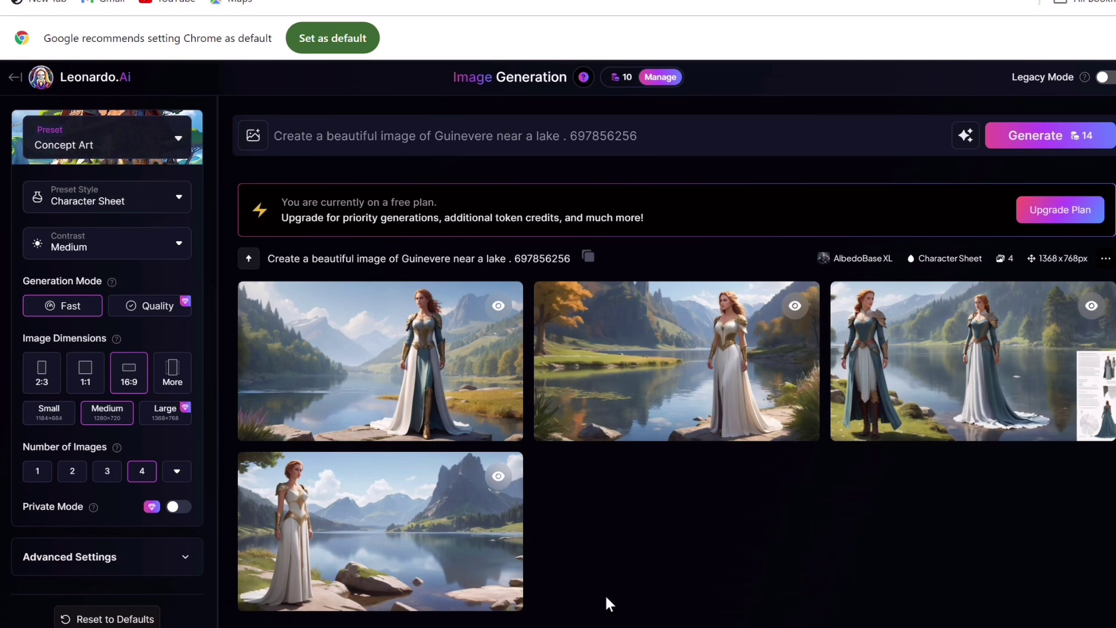
Step: Download the first lakeside Guinevere image
mouse_move(378, 436)
mouse_move(395, 407)
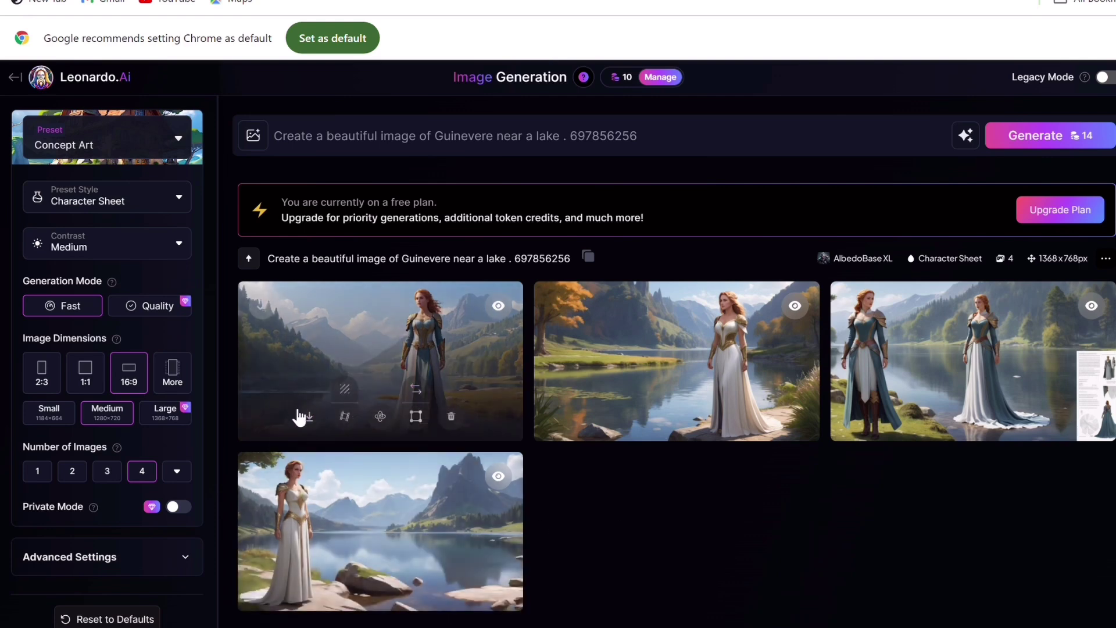
click(317, 422)
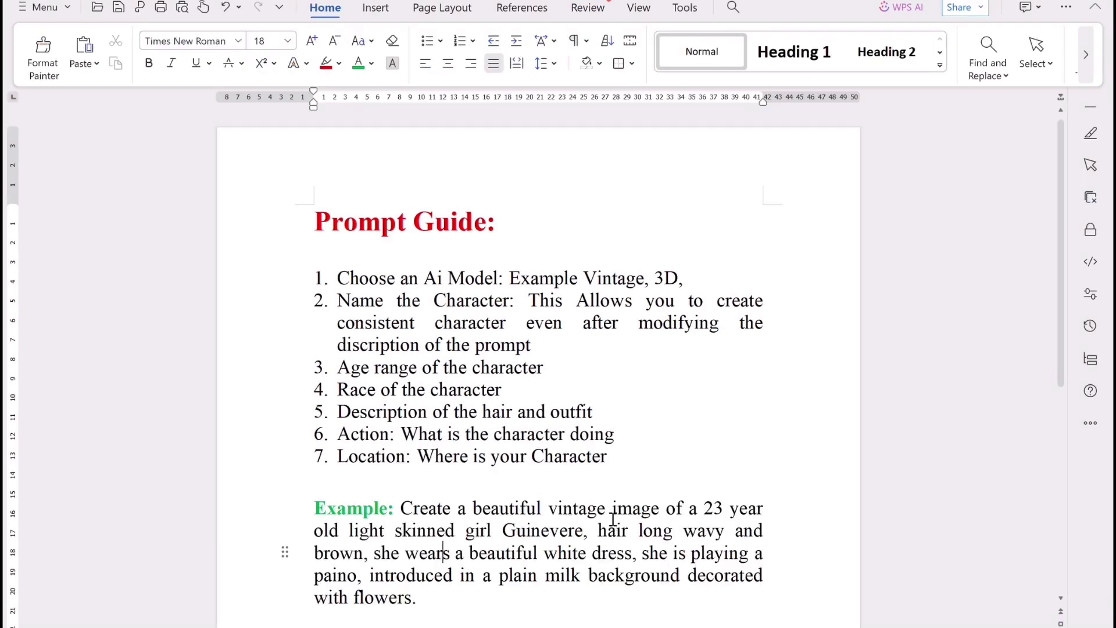
Step: Highlight the key parts of the example prompt: vintage, age 23, light skinned, Guinevere, hair and outfit, playing a paino
drag(606, 511, 561, 516)
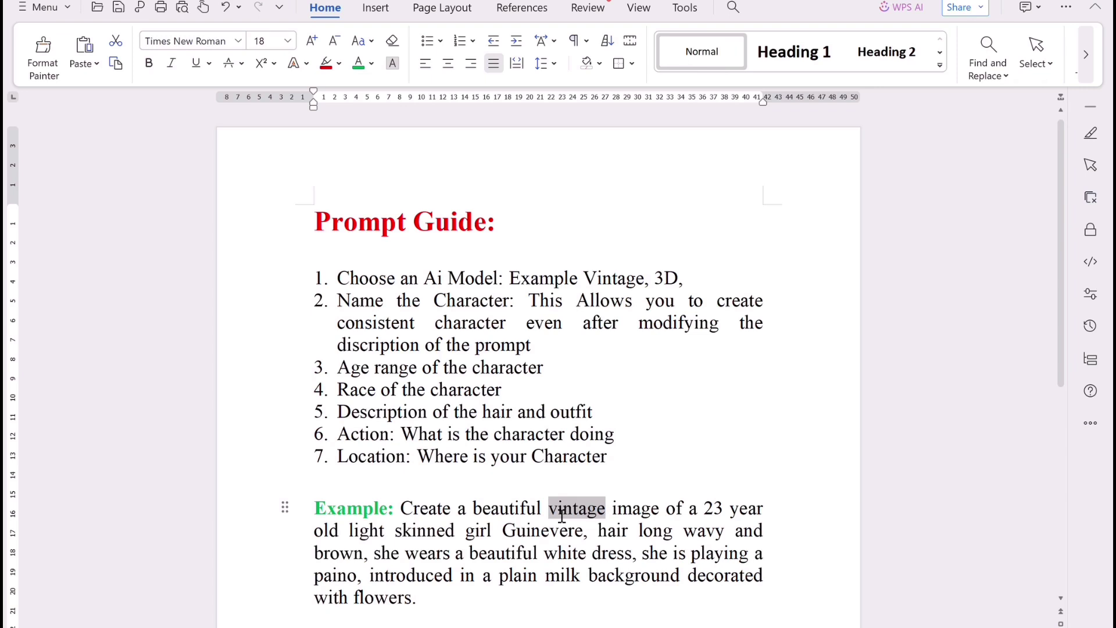
click(770, 522)
drag(771, 521, 717, 518)
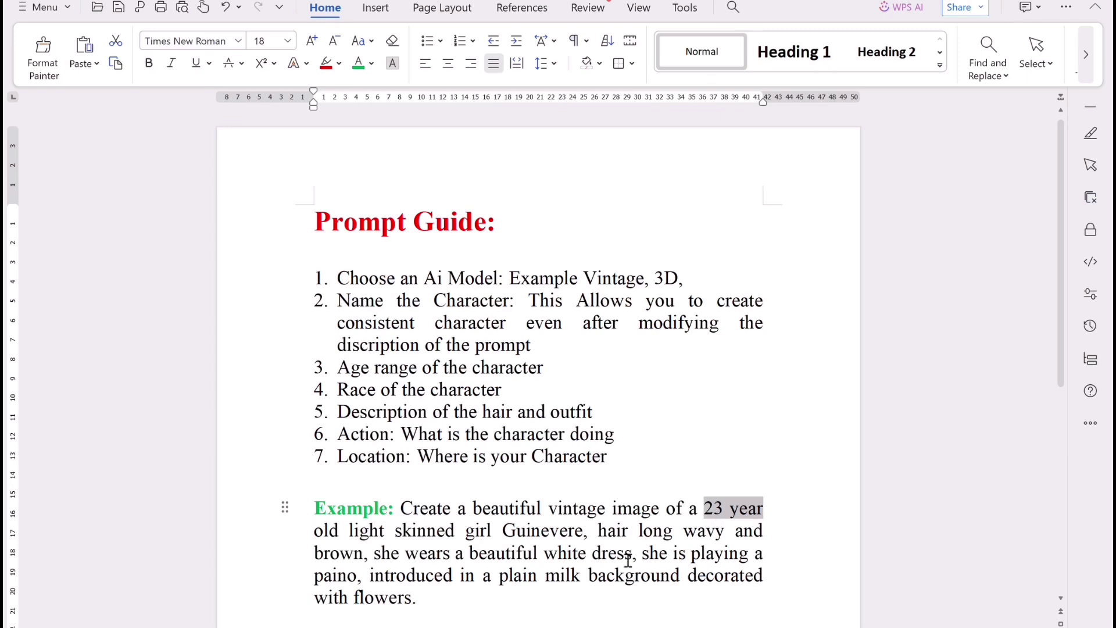
click(442, 542)
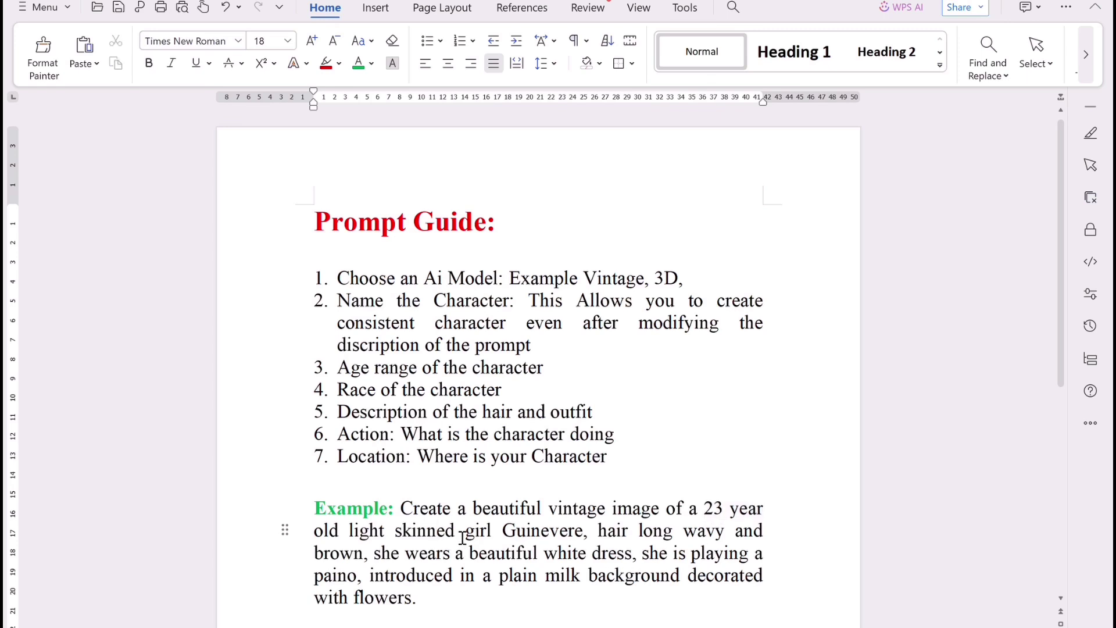
drag(459, 531, 363, 538)
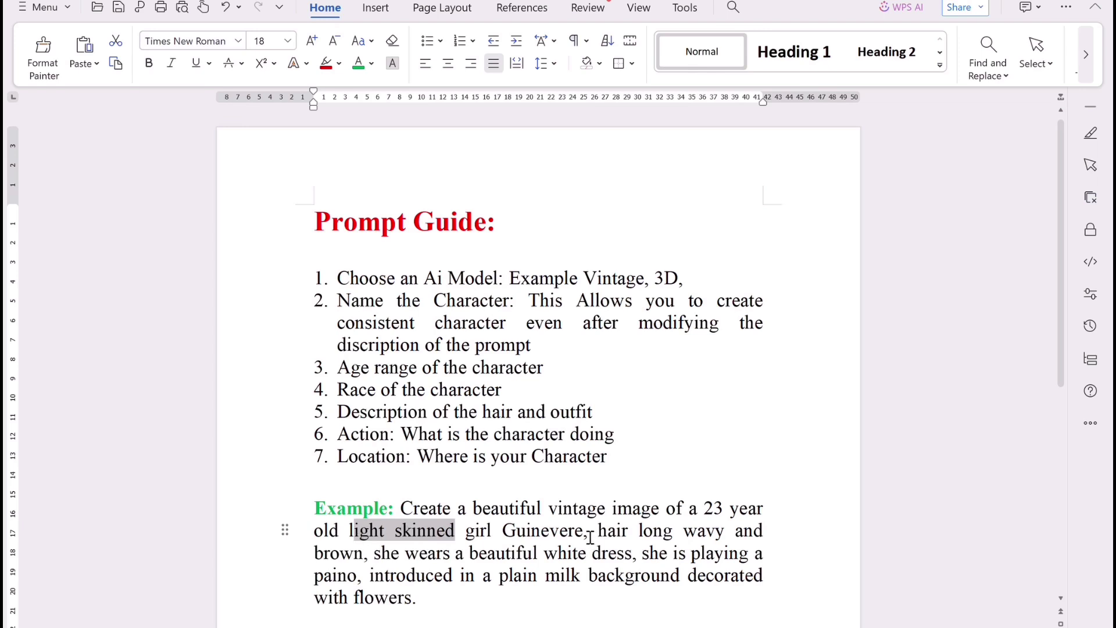
drag(584, 533, 511, 540)
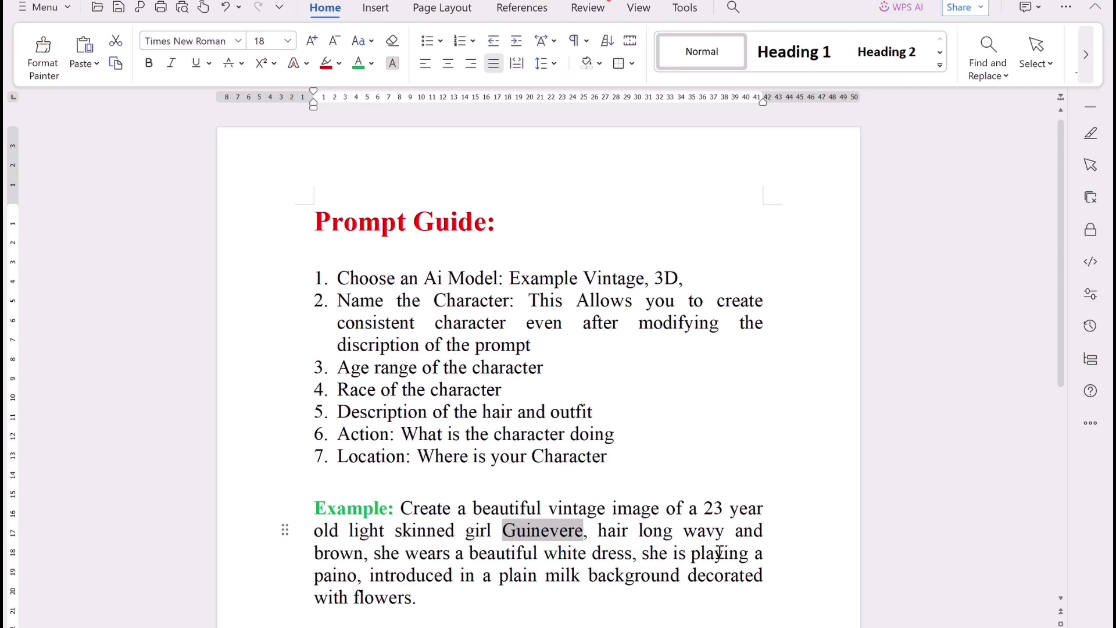
mouse_move(639, 532)
mouse_down()
mouse_move(686, 558)
mouse_move(646, 562)
mouse_up()
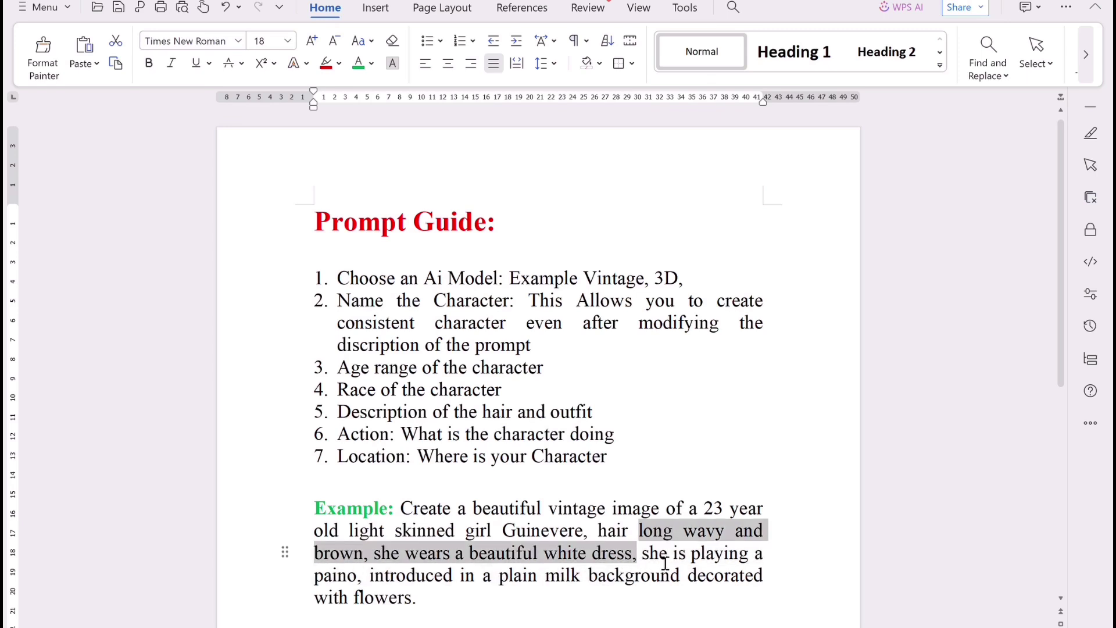
click(664, 560)
drag(692, 561, 366, 580)
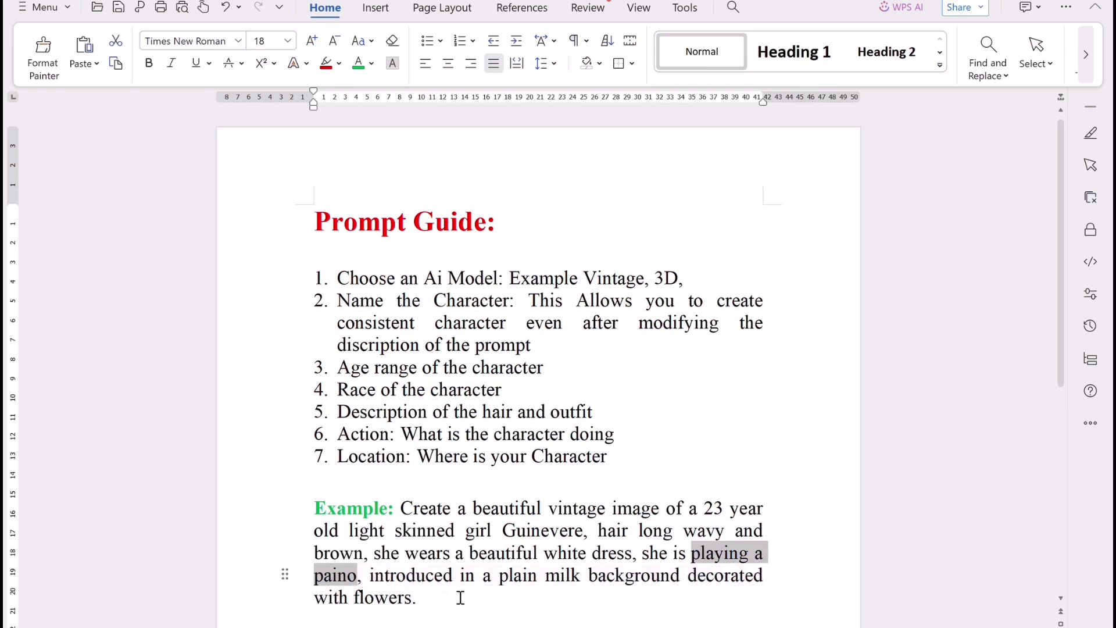
click(491, 599)
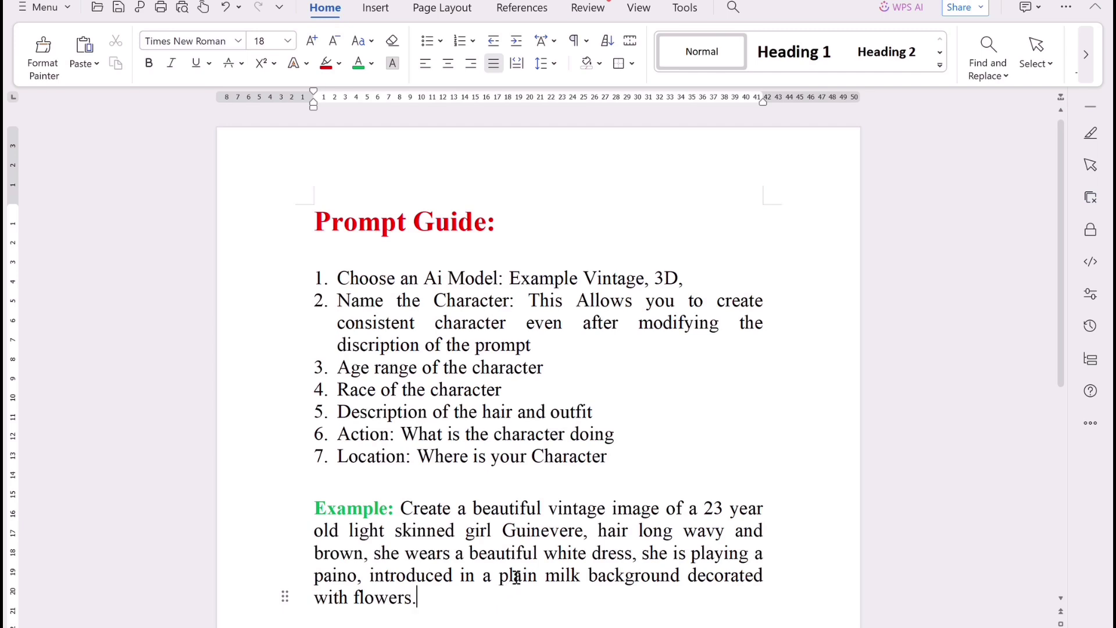
Step: Select the whole Example prompt paragraph, from 'Create' to 'with flowers.'
click(502, 577)
drag(504, 579, 635, 599)
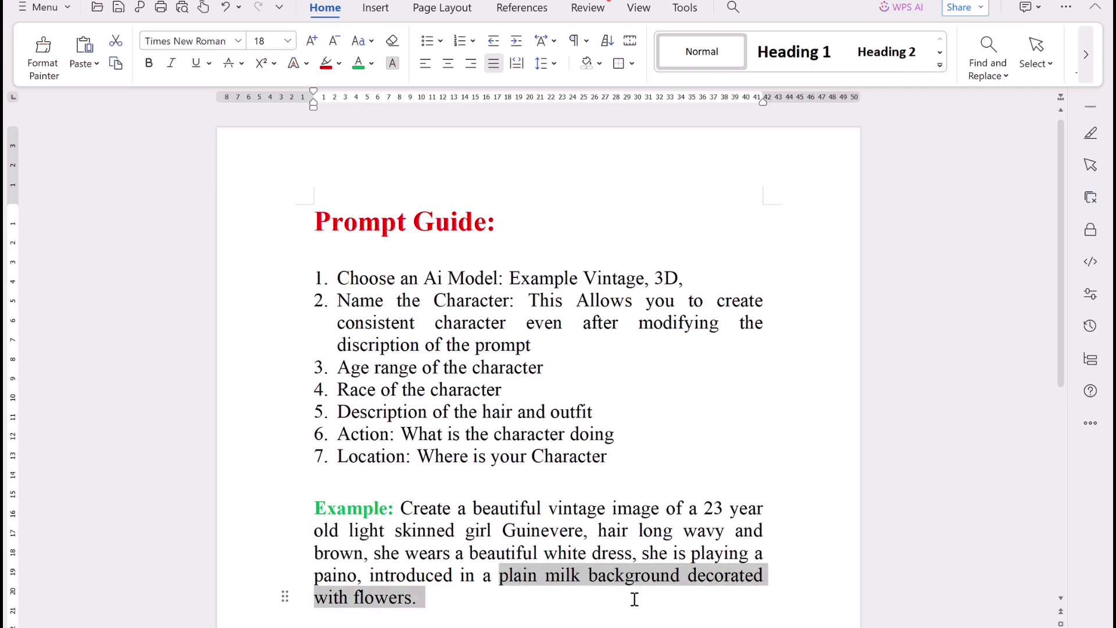
click(614, 616)
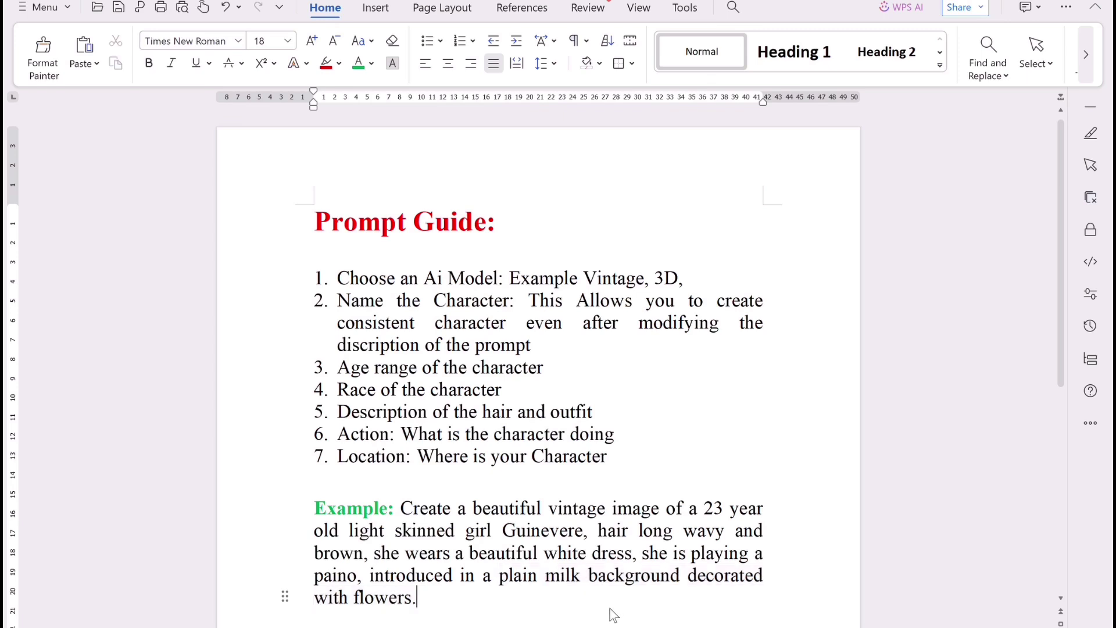
drag(401, 511, 460, 604)
key(ctrl+c)
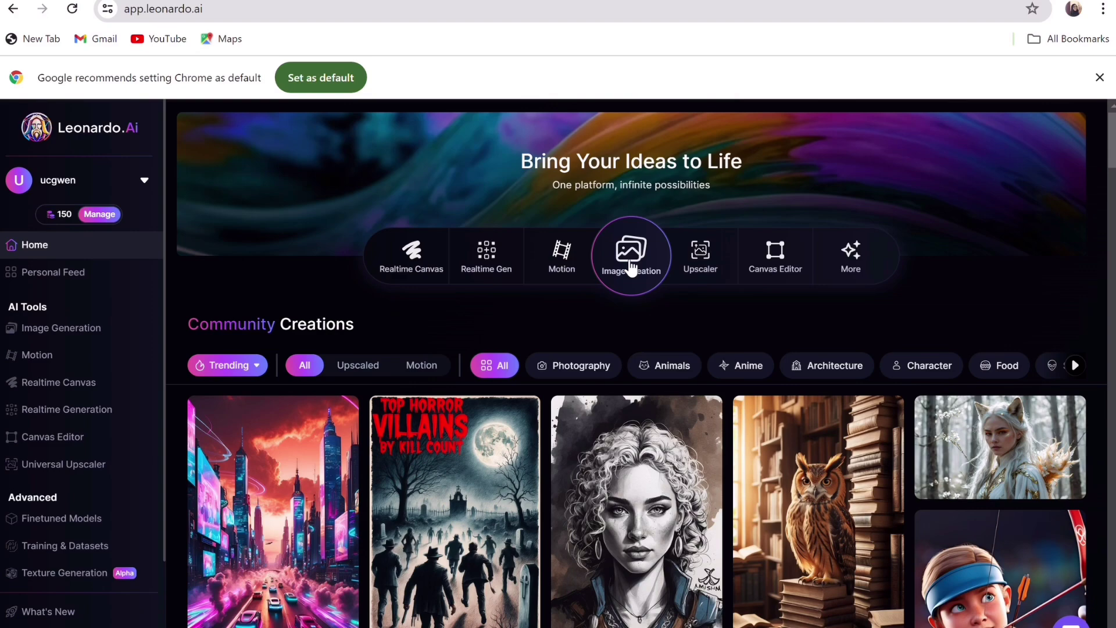
Step: Open Image Generation and browse the ten platform presets, leaving Concept Art chosen
click(632, 268)
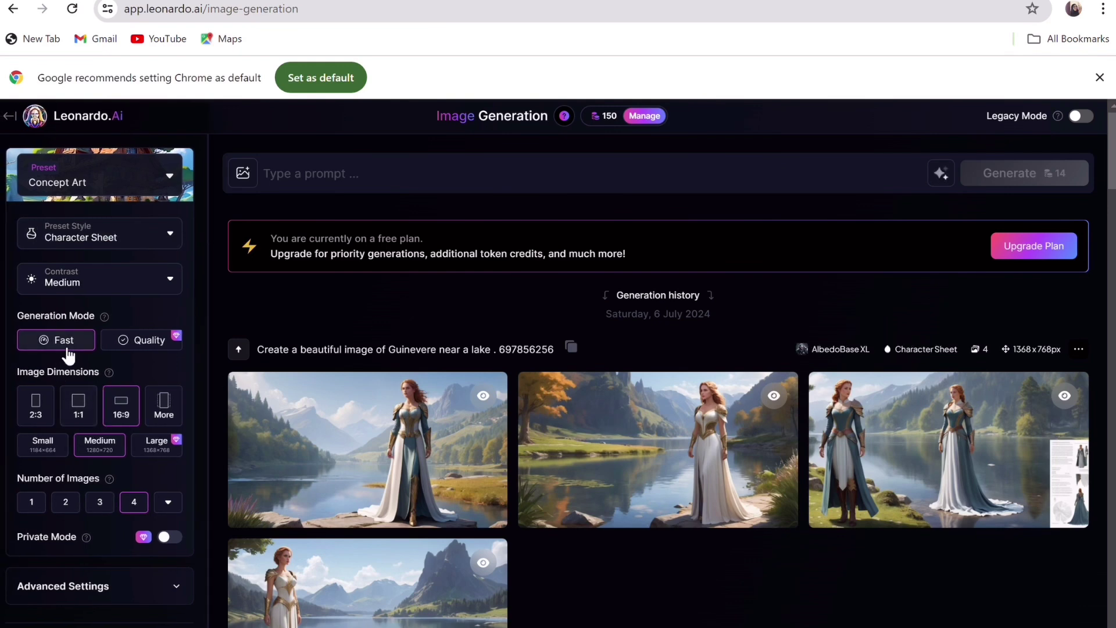
click(169, 177)
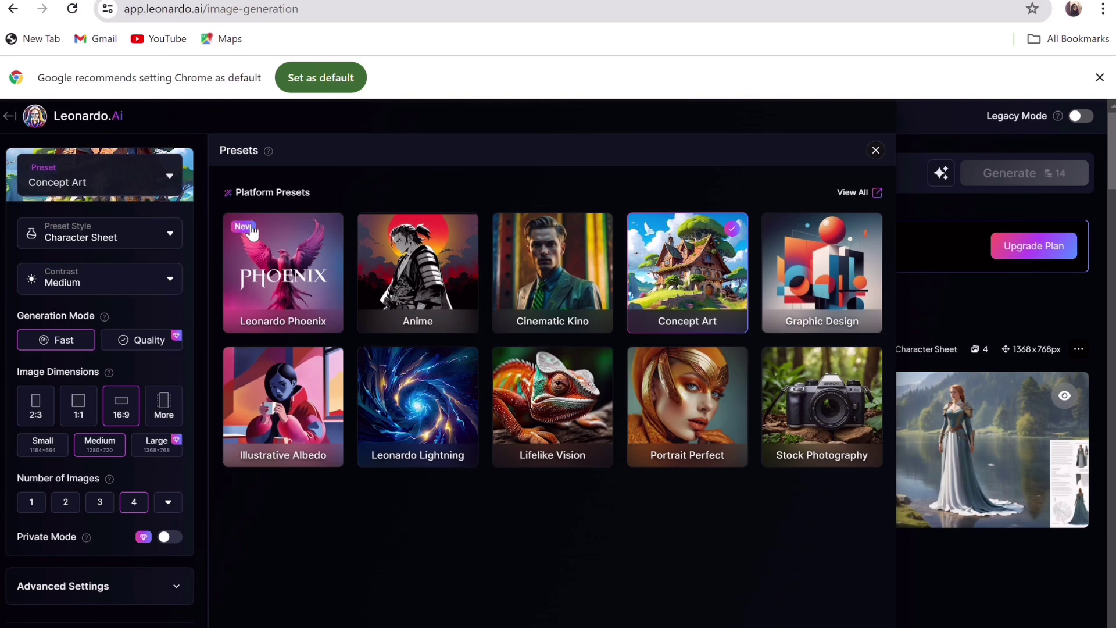
mouse_move(314, 275)
mouse_move(319, 428)
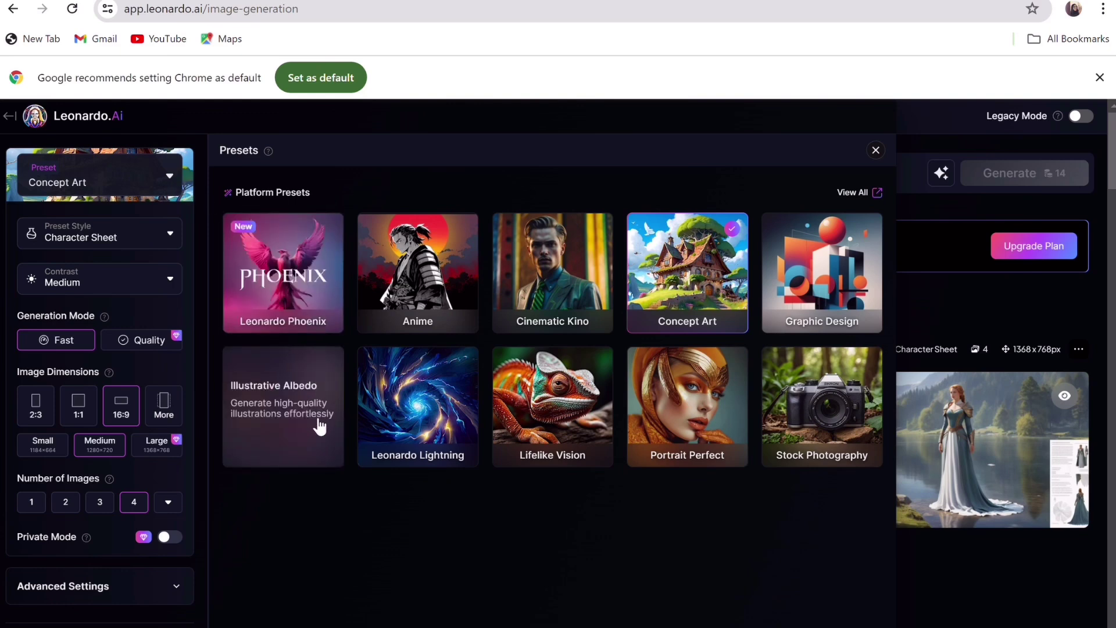
mouse_move(610, 294)
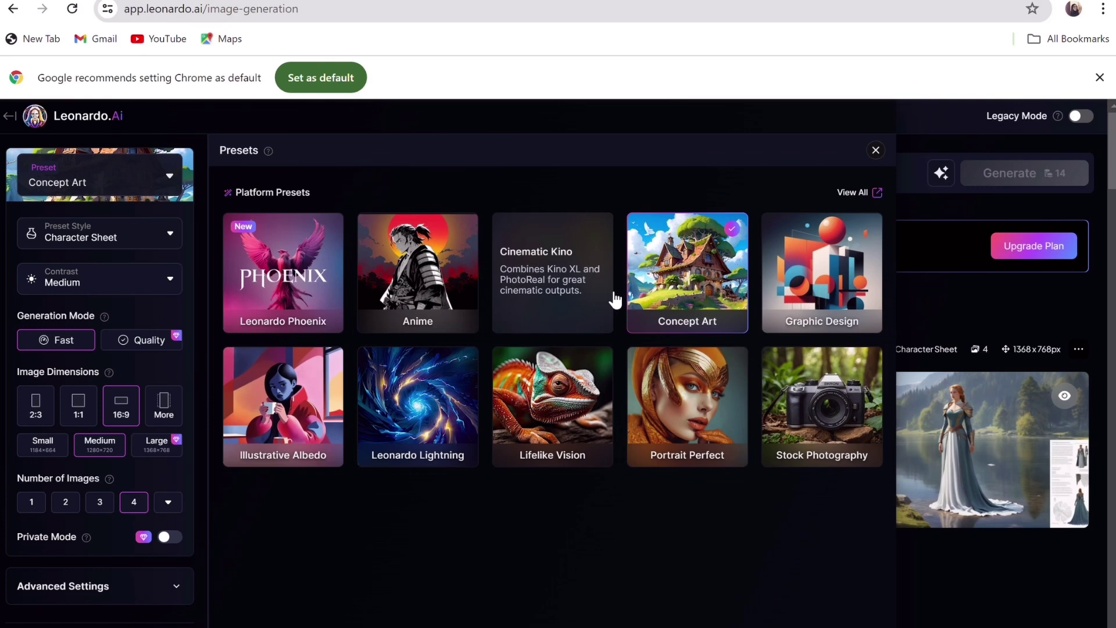
Step: Paste the Guinevere Example prompt, correct 'paino' to 'piano', and generate four images
key(Escape)
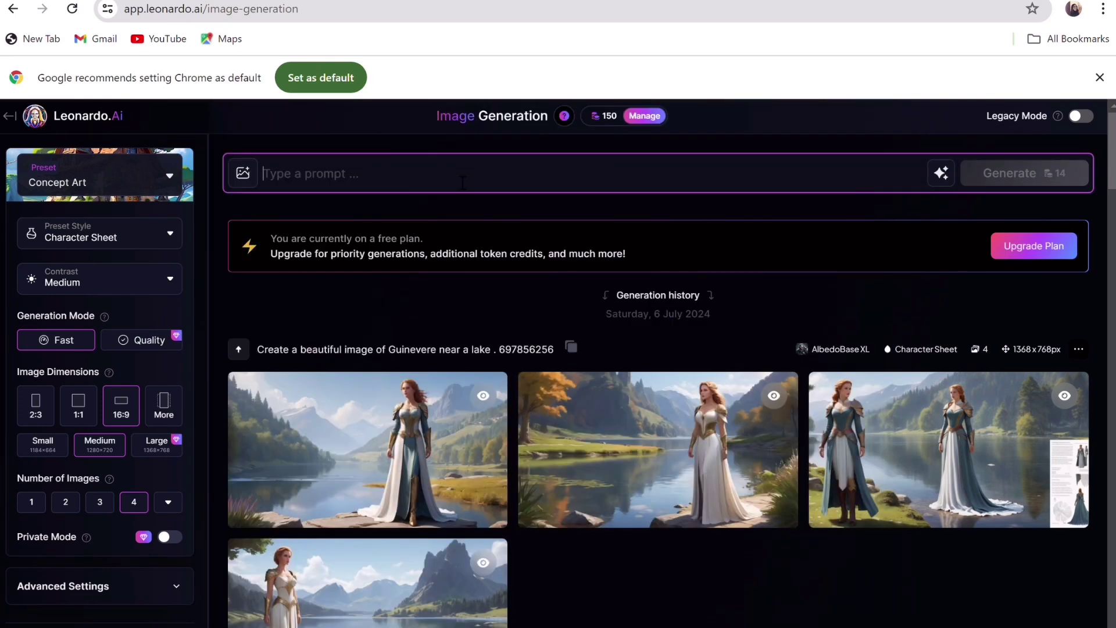
key(ctrl+v)
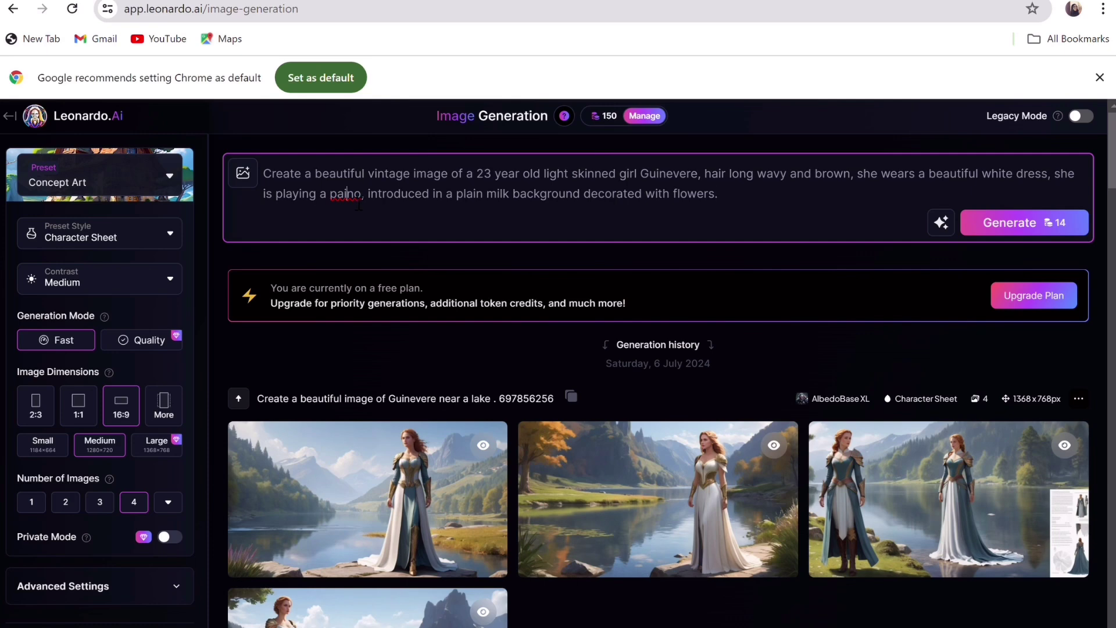
key(BackSpace)
key(BackSpace)
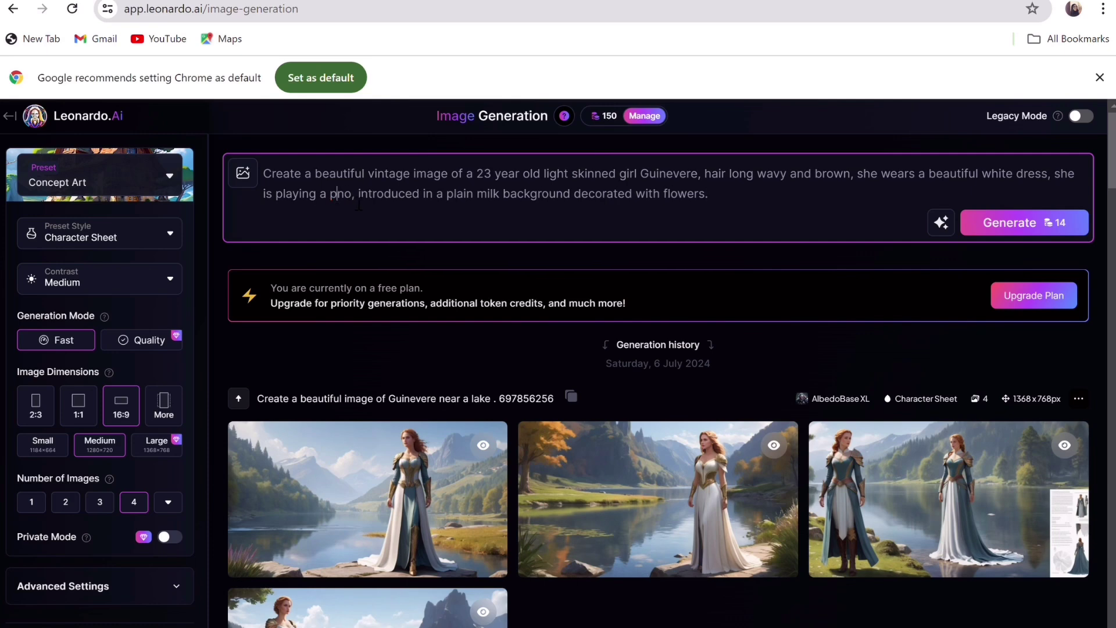
text(ia)
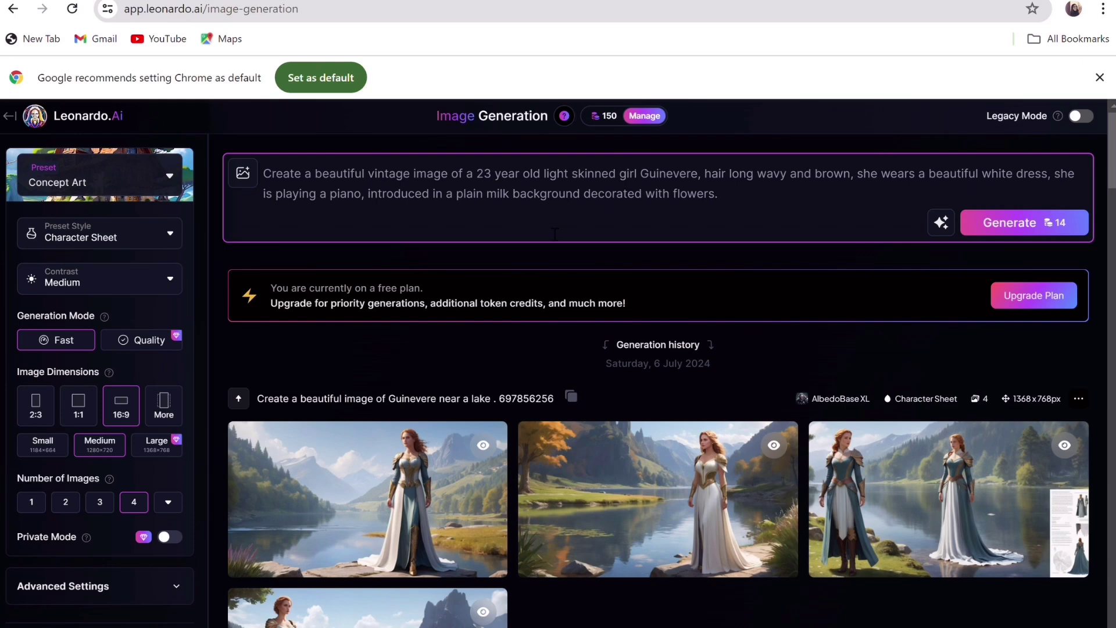
click(1017, 231)
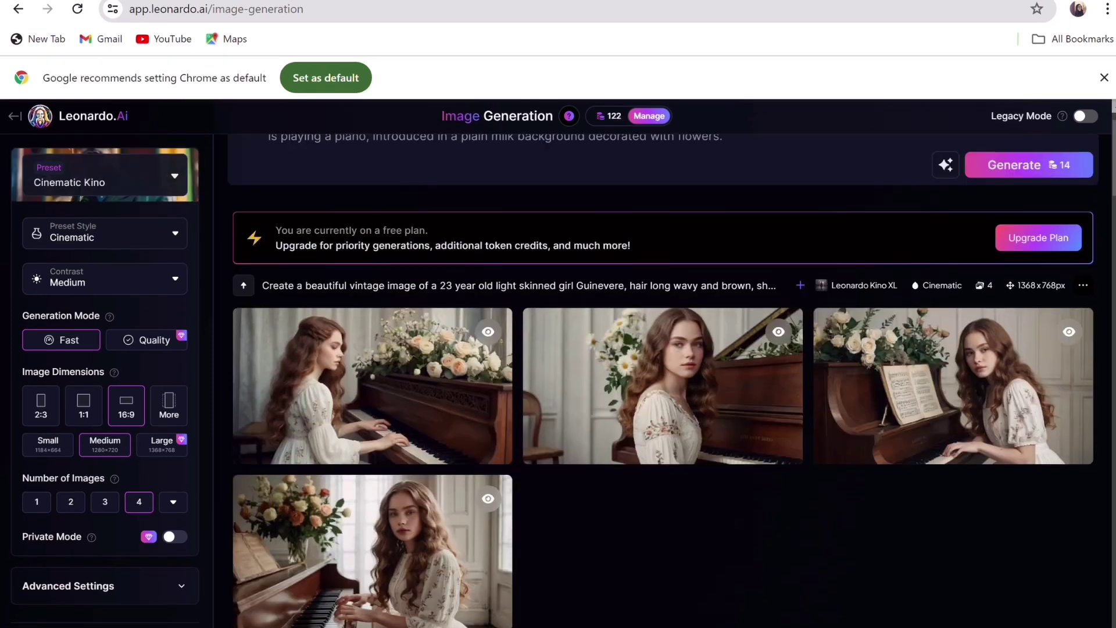
Step: Review the four Cinematic Kino images of Guinevere in white playing piano among flowers
scroll(669, 361, up, 1)
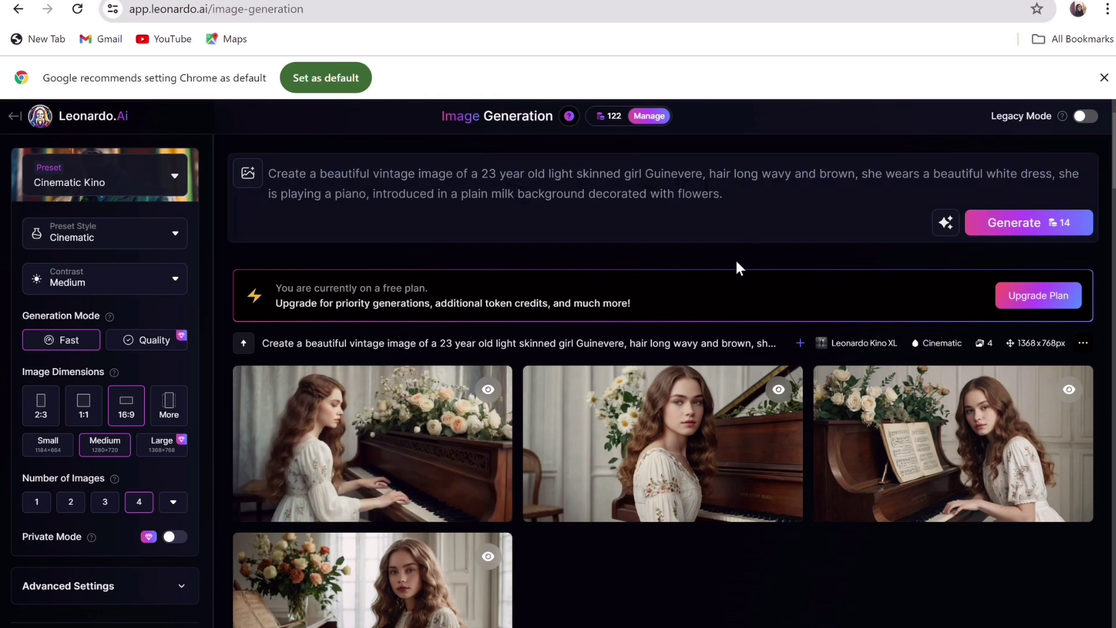
mouse_move(679, 410)
mouse_move(662, 495)
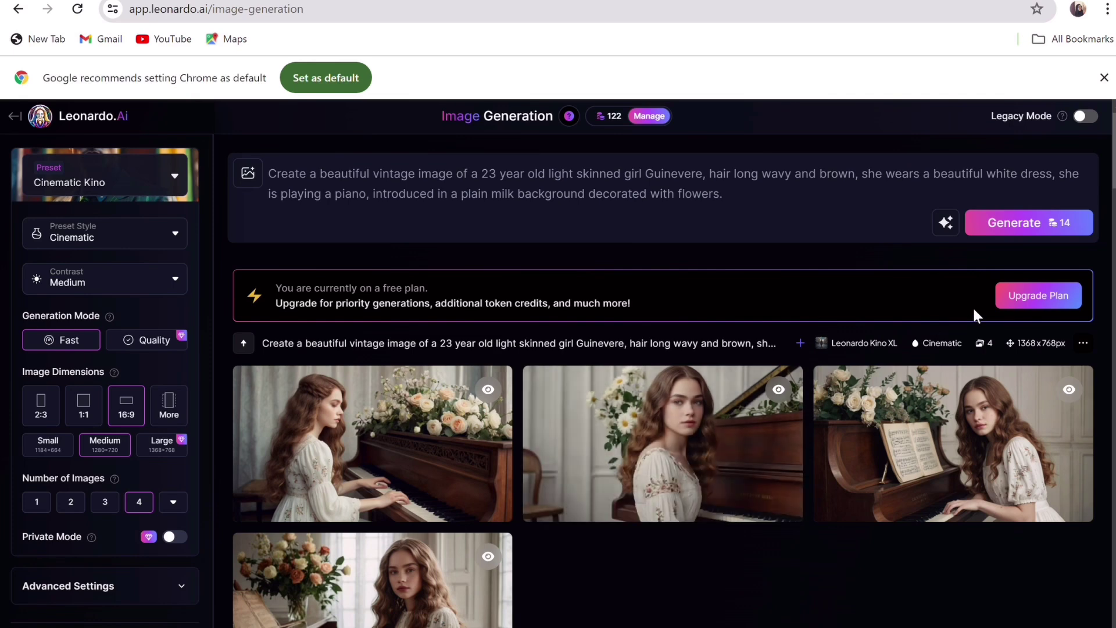
mouse_move(414, 483)
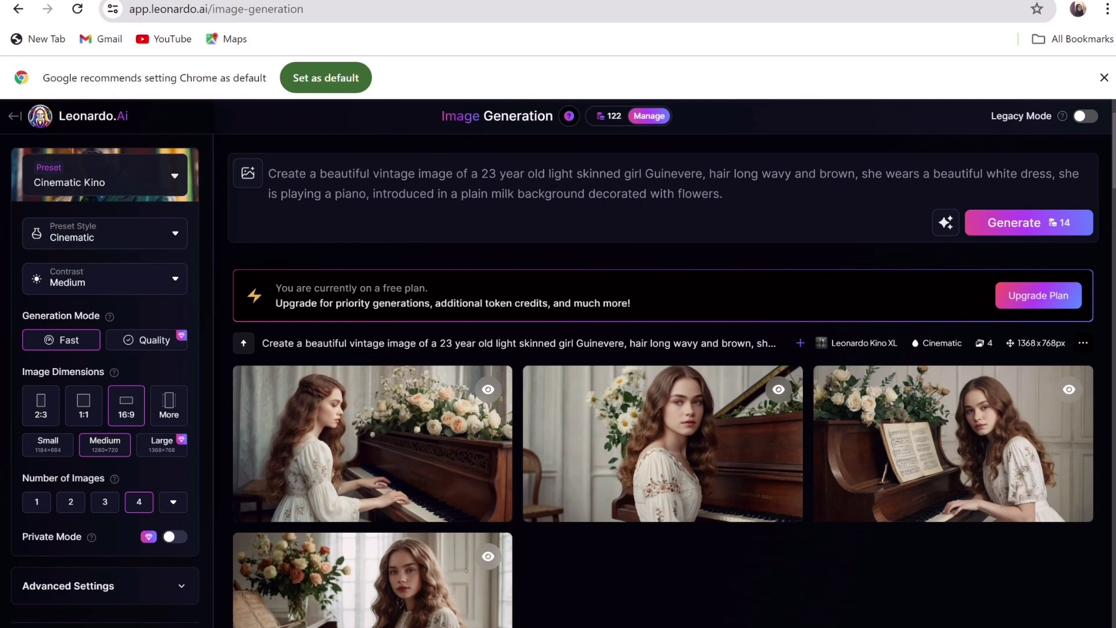
mouse_move(358, 391)
click(656, 449)
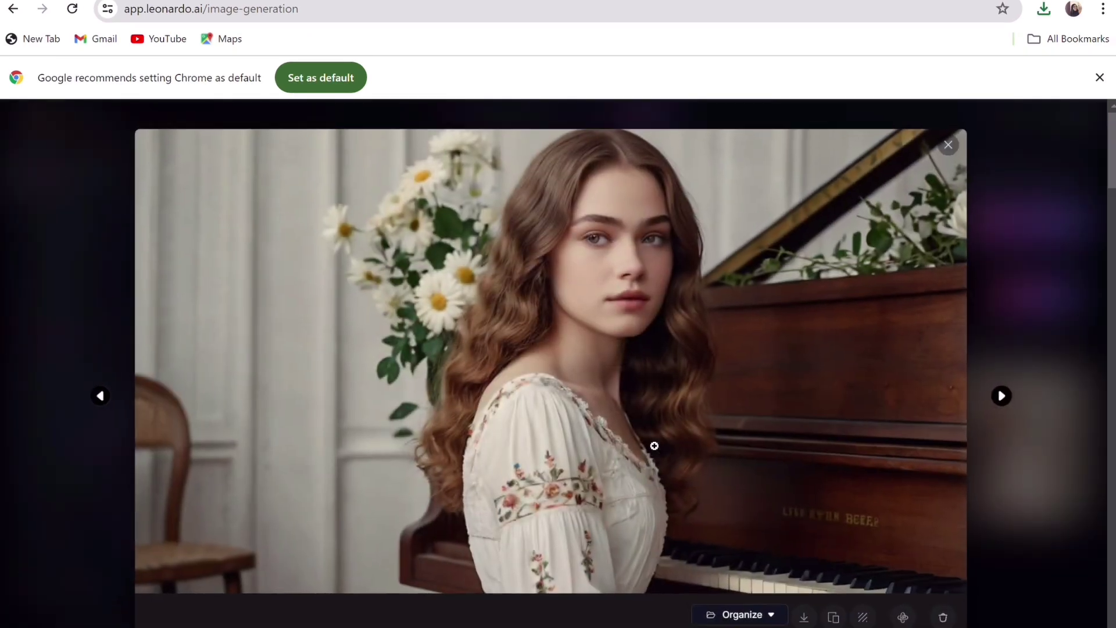
click(950, 145)
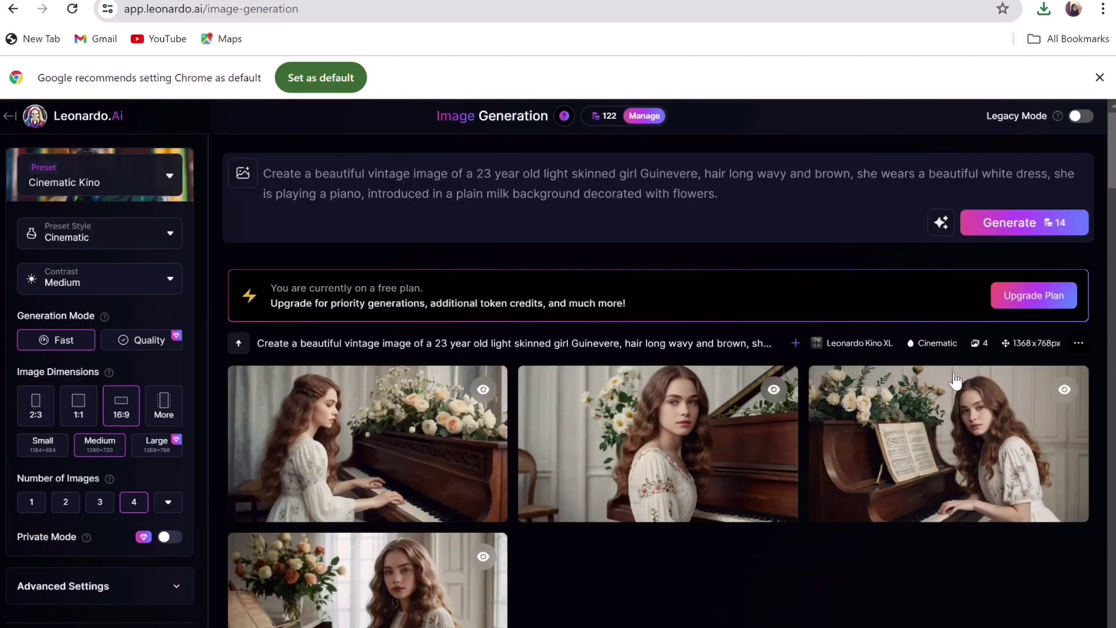
click(957, 427)
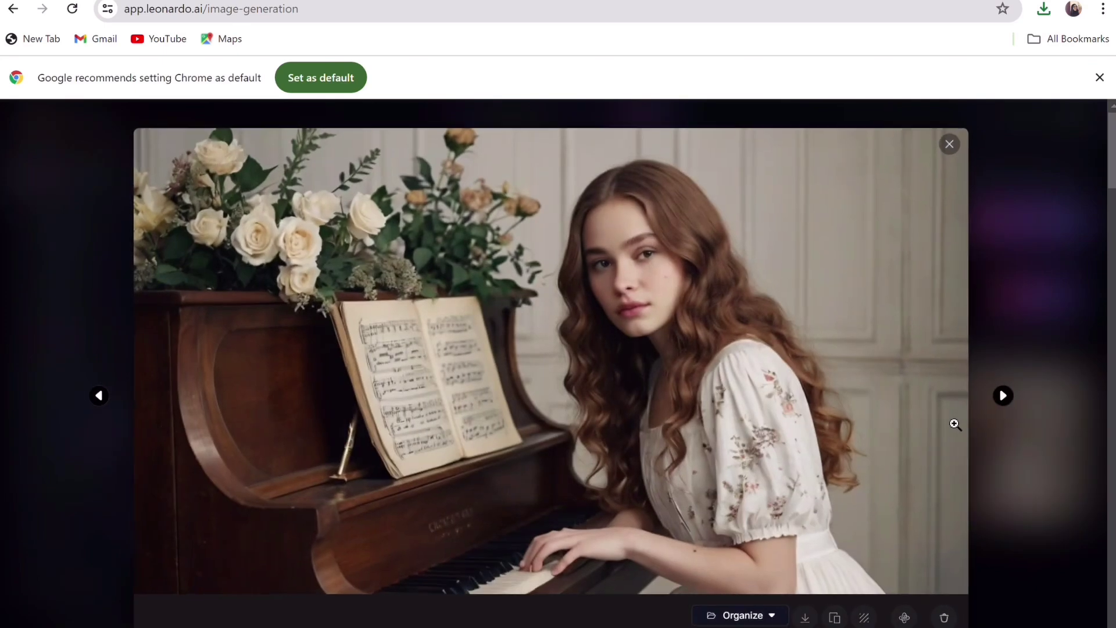
click(950, 144)
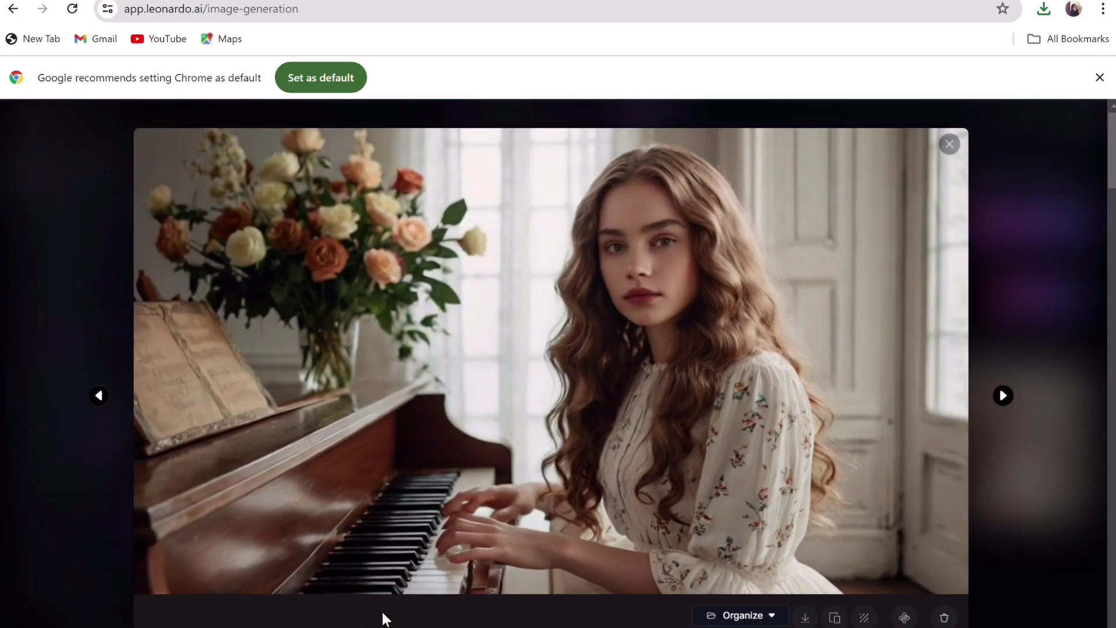
click(949, 144)
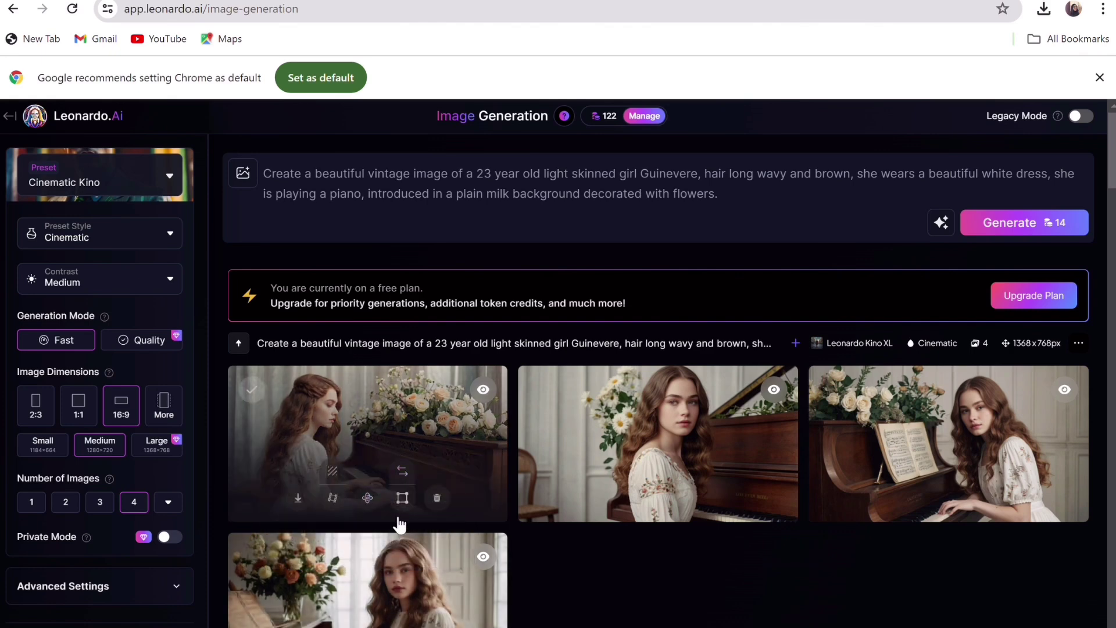
Step: Generate an Image2Motion video from the first piano image at motion strength 5
click(334, 499)
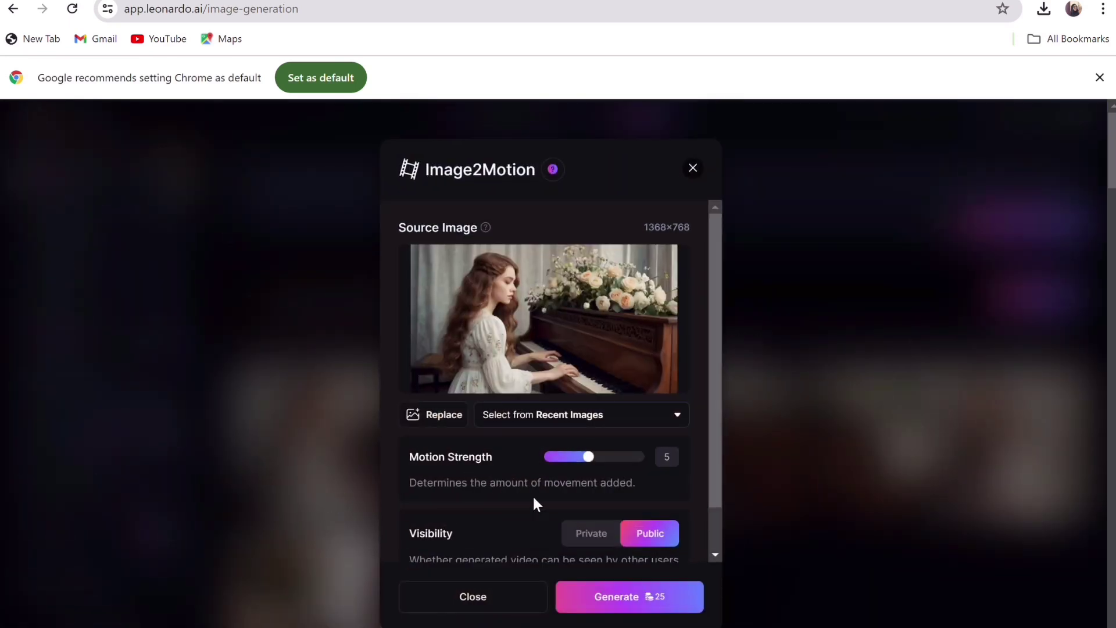
click(606, 602)
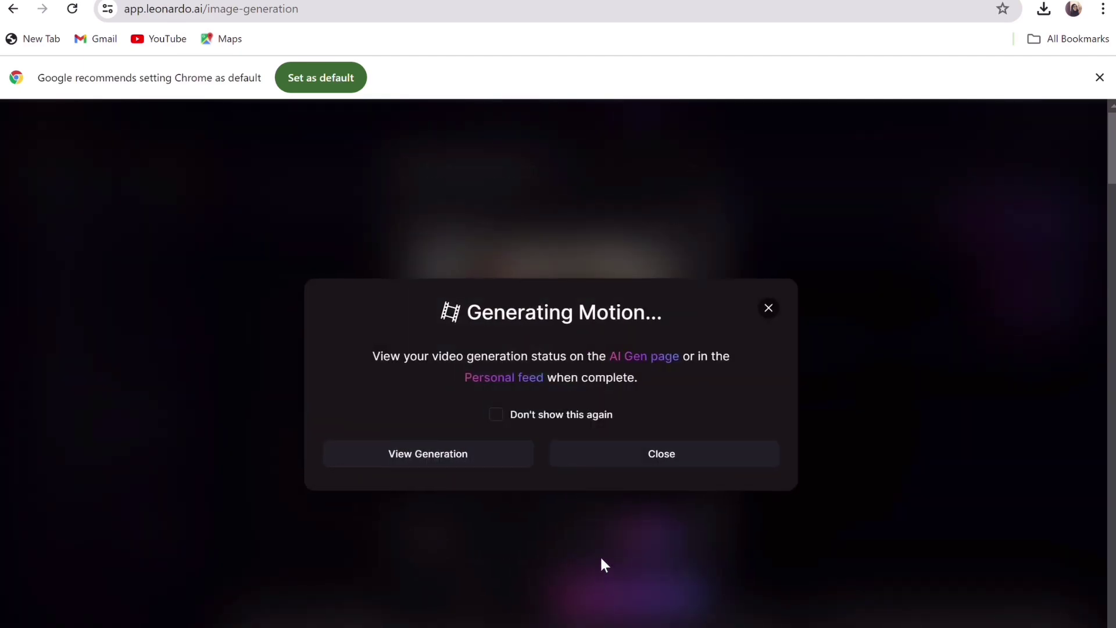
click(591, 445)
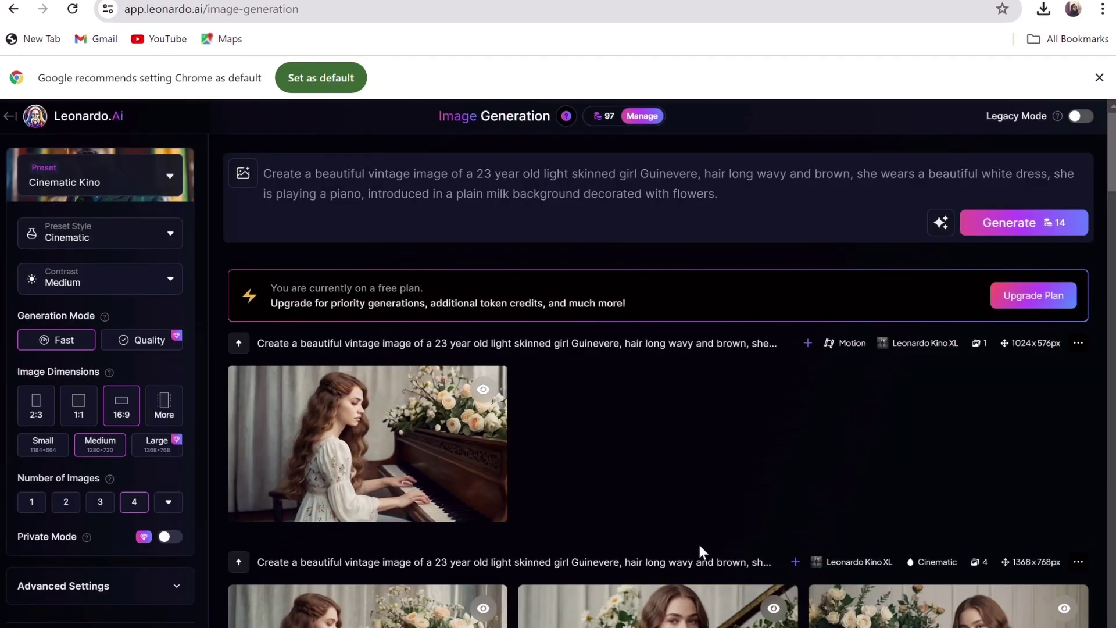
Step: Play the 4-second motion video of Guinevere at the piano in the viewer
mouse_move(492, 395)
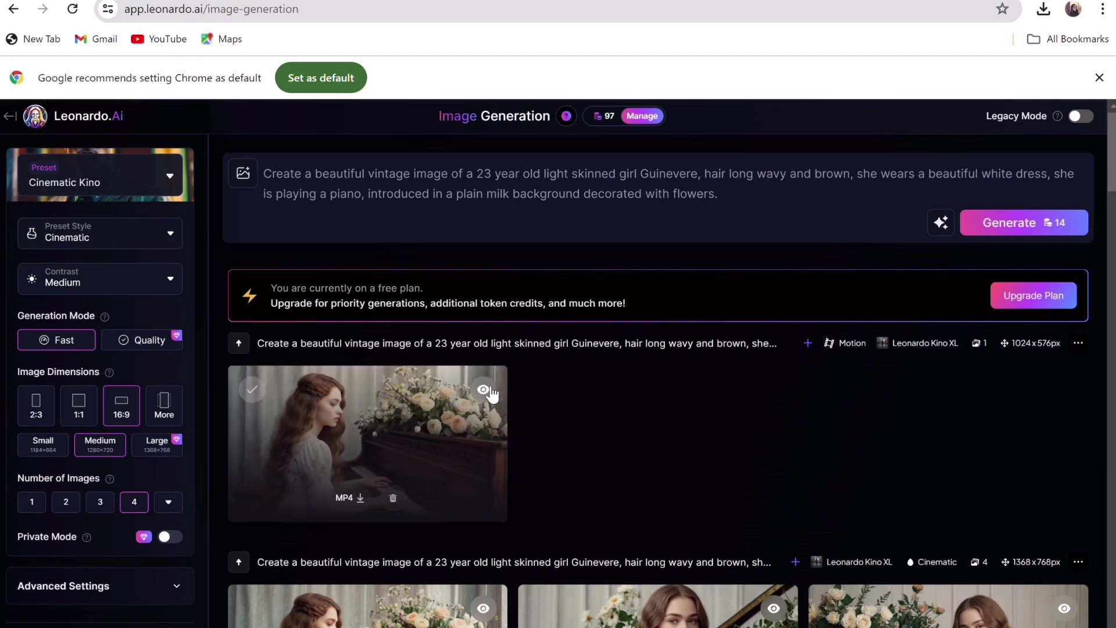
click(428, 433)
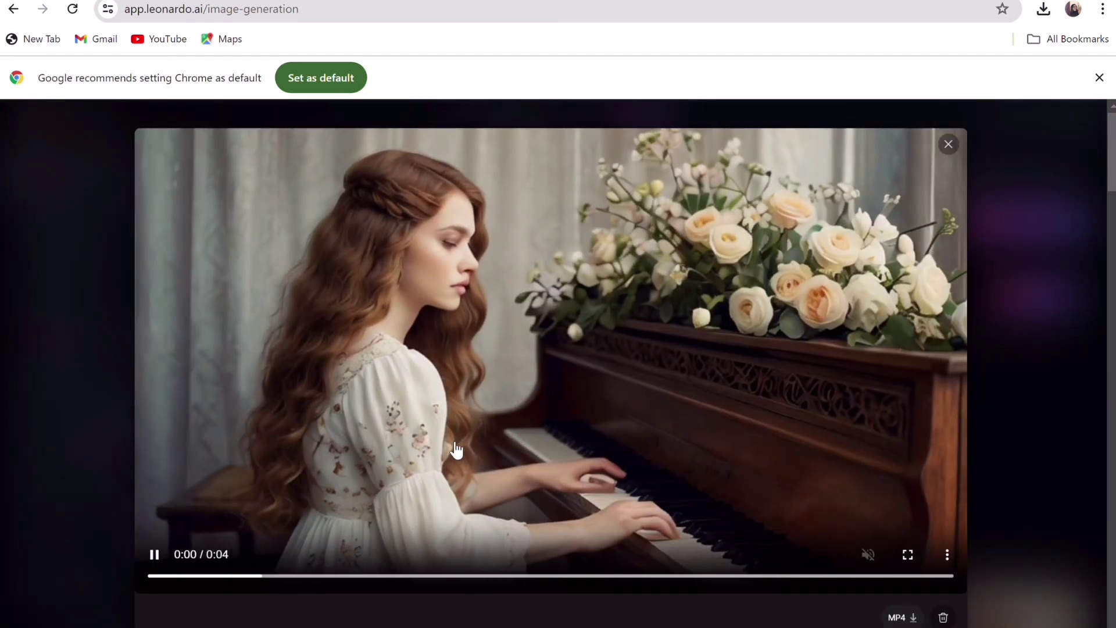